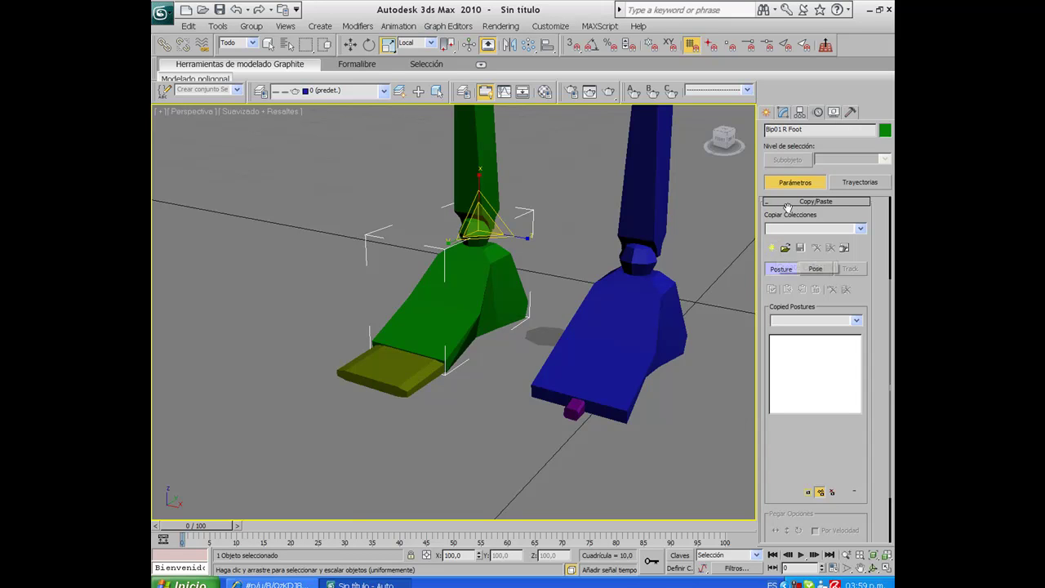
Reset the Copy/Paste rollout and create a new copy collection named Col01.
click(788, 202)
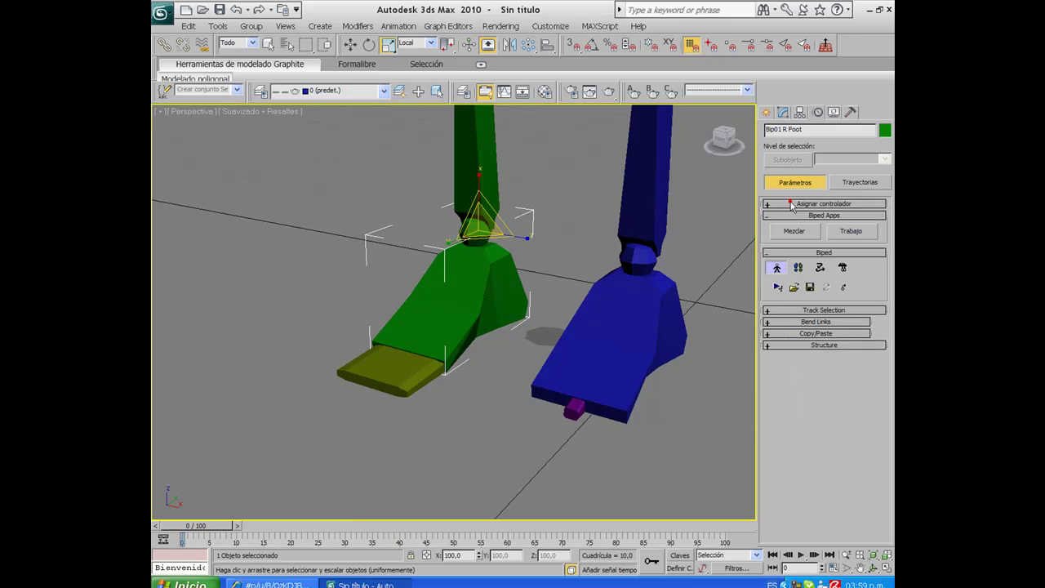
click(815, 333)
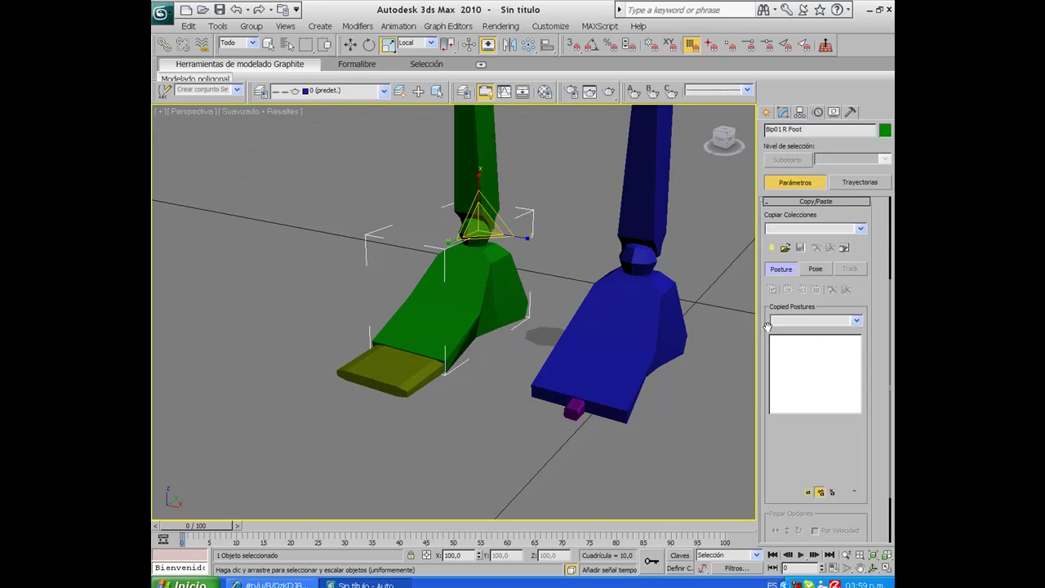
click(773, 249)
click(860, 228)
click(861, 229)
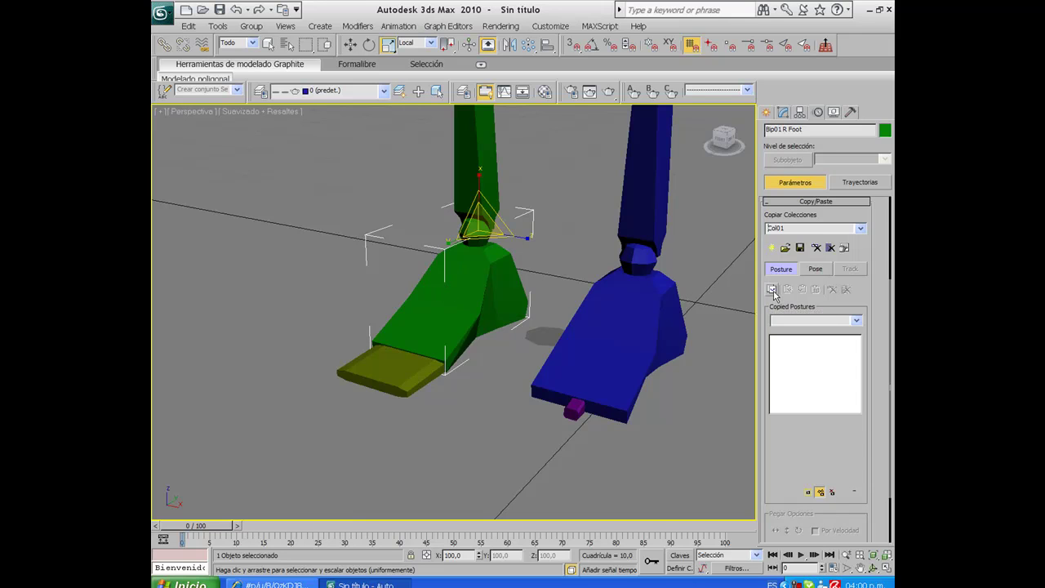
Copy the right leg's current posture into Col01 as RLeg01.
click(772, 291)
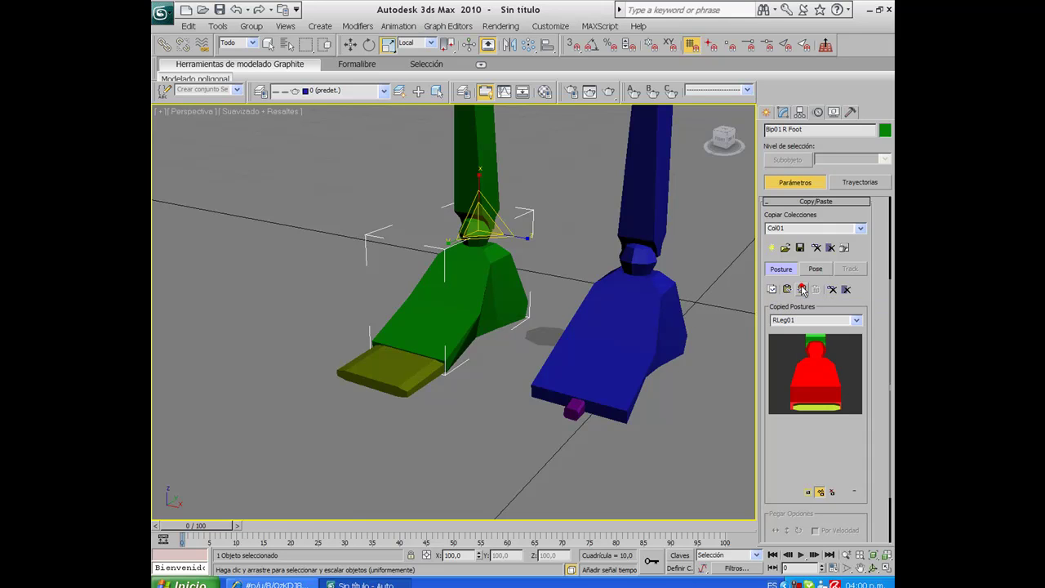
Copy the right toe's posture as RToe01 and paste it opposite onto the left toe.
click(393, 367)
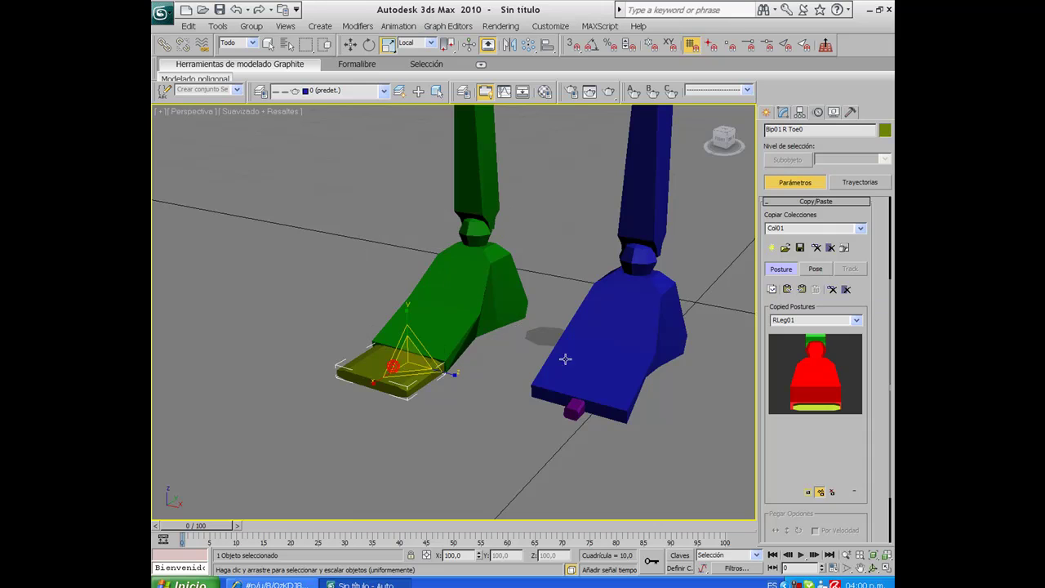
click(771, 290)
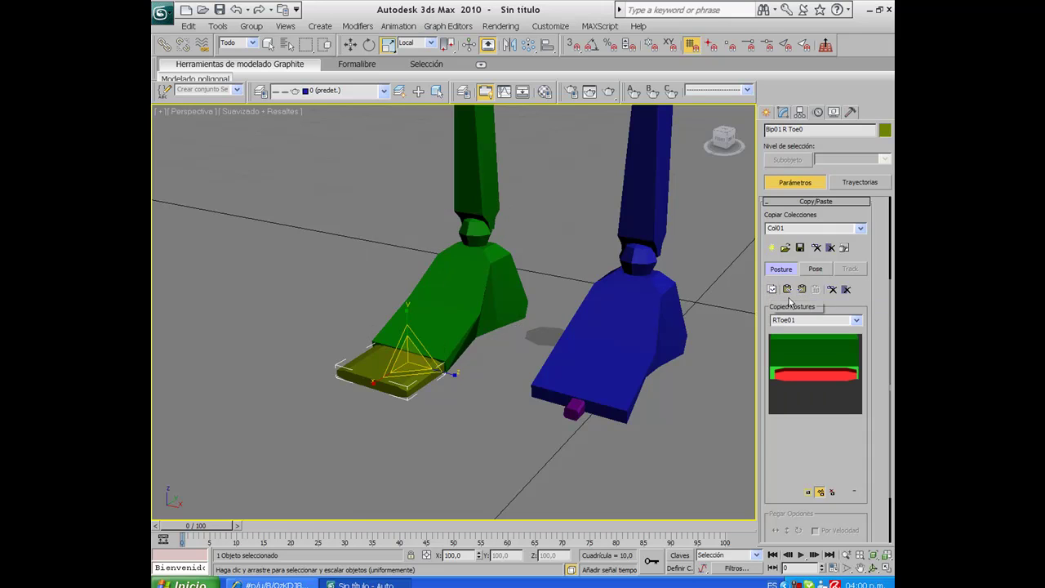
click(802, 289)
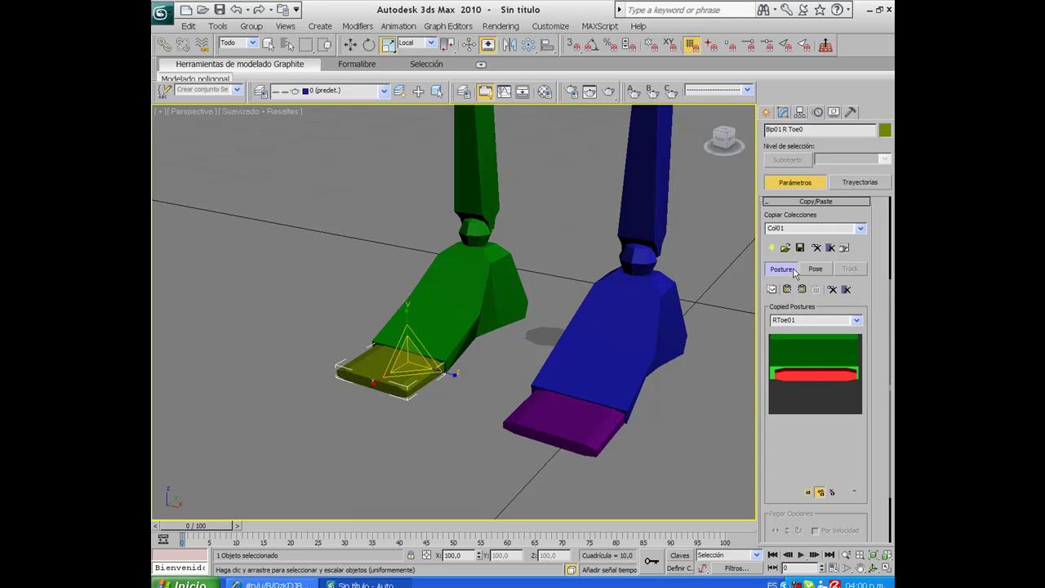
scroll(506, 326, down, 2)
scroll(503, 302, down, 3)
scroll(501, 283, down, 2)
scroll(501, 282, down, 1)
scroll(522, 355, down, 3)
scroll(521, 329, up, 3)
scroll(521, 329, up, 1)
scroll(511, 355, up, 1)
scroll(523, 367, up, 3)
scroll(525, 392, down, 2)
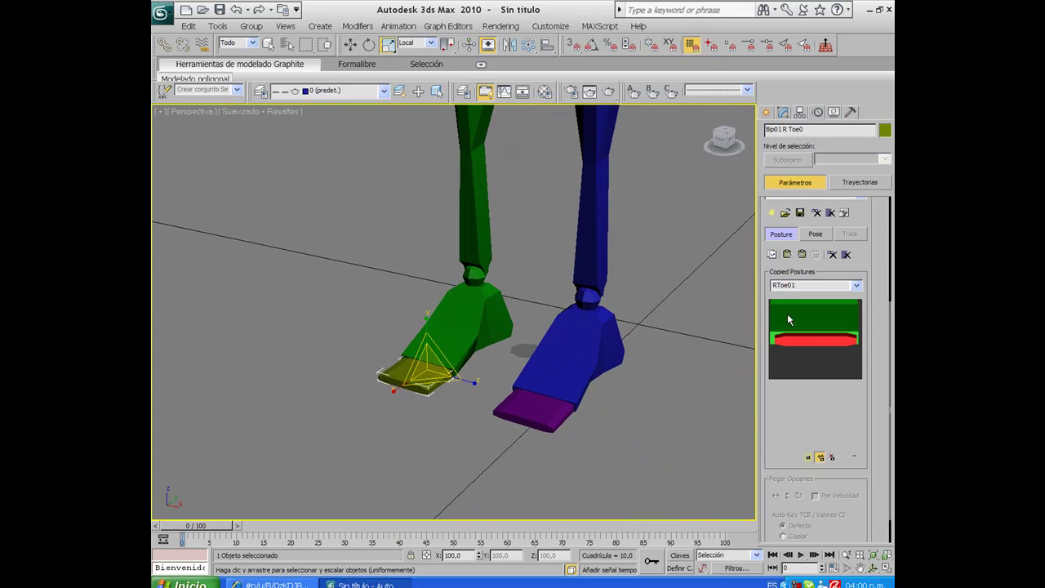
Copy the right toe's posture again as RToe02 and compare the left and right toes.
click(786, 254)
click(537, 412)
key(r)
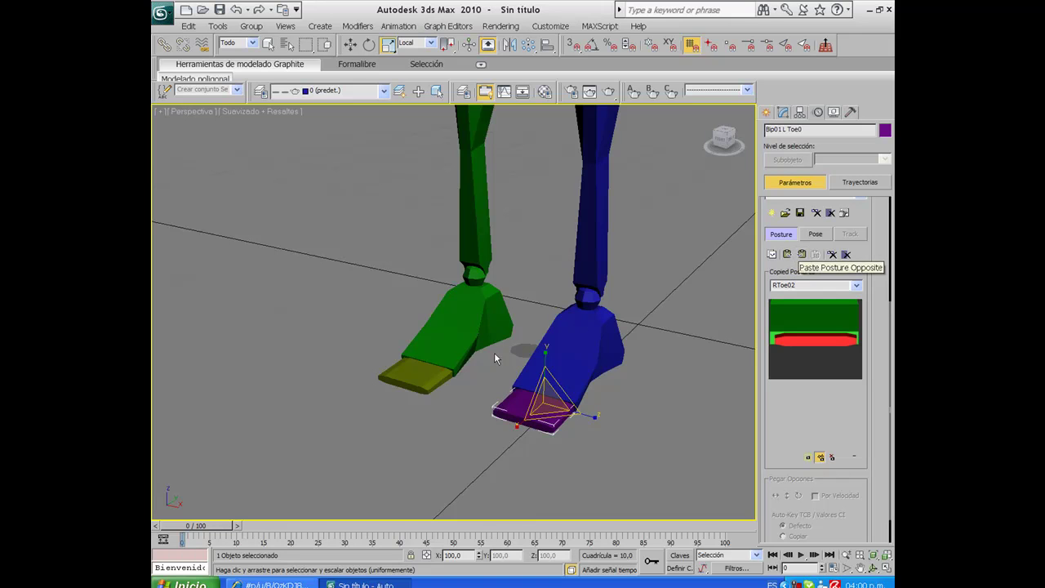
click(801, 255)
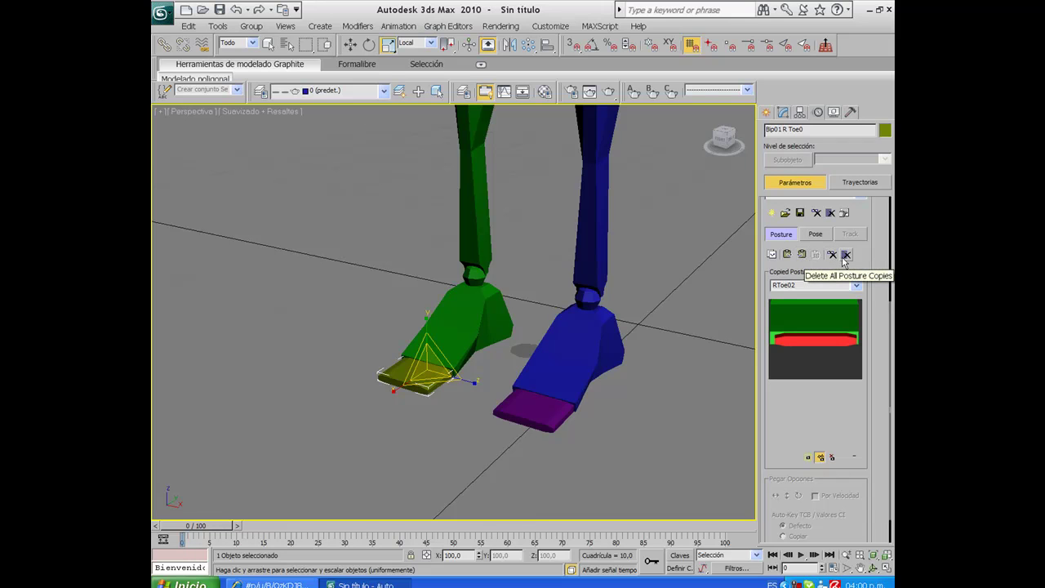
Switch Copy/Paste from Posture to Pose mode and frame the whole biped in view.
scroll(792, 349, down, 3)
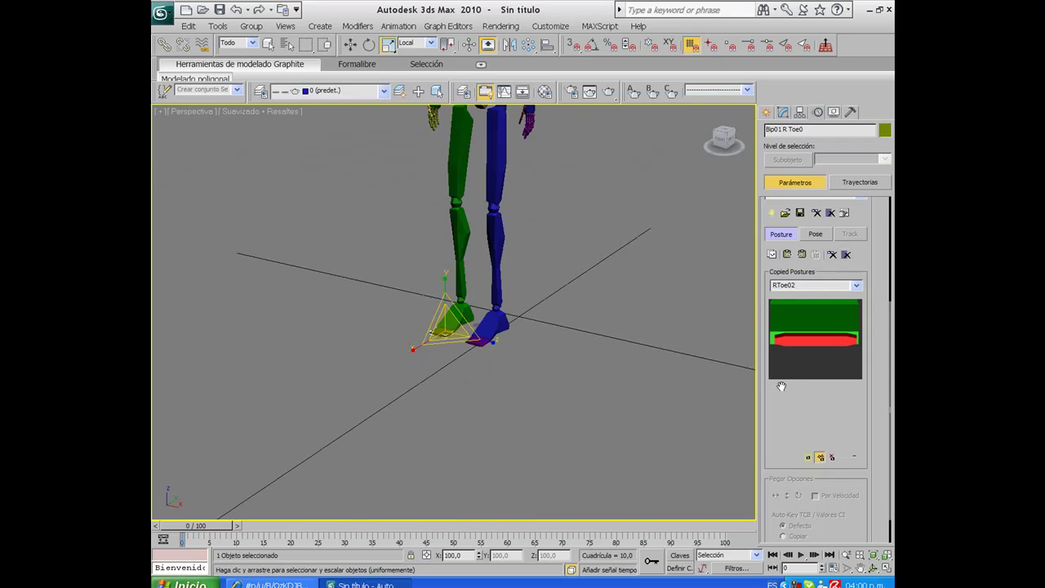
scroll(780, 389, up, 2)
drag(789, 416, 790, 365)
mouse_move(794, 257)
mouse_down()
mouse_move(794, 189)
mouse_move(781, 412)
mouse_up()
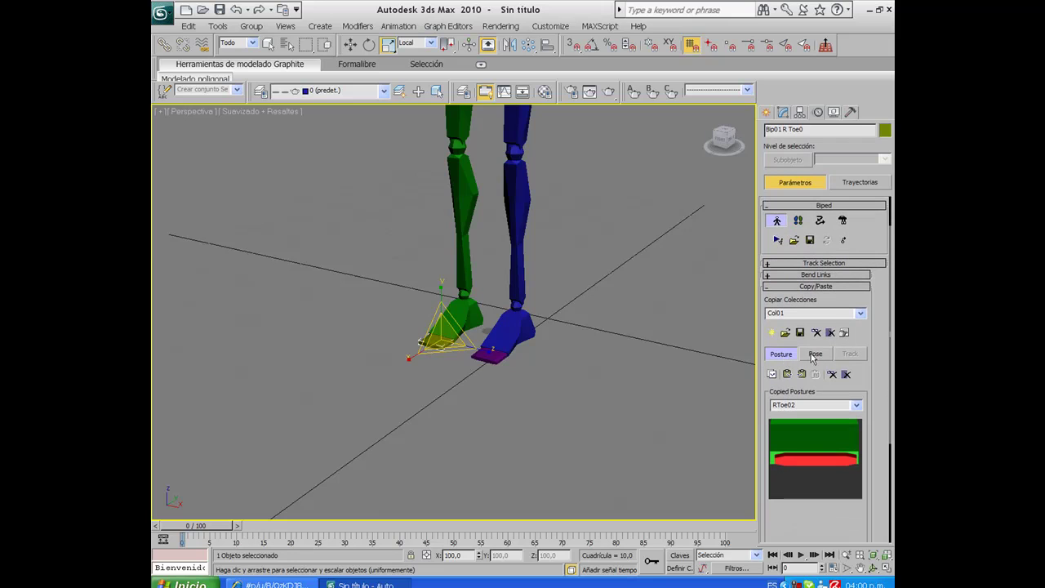
middle_drag(599, 350, 532, 335)
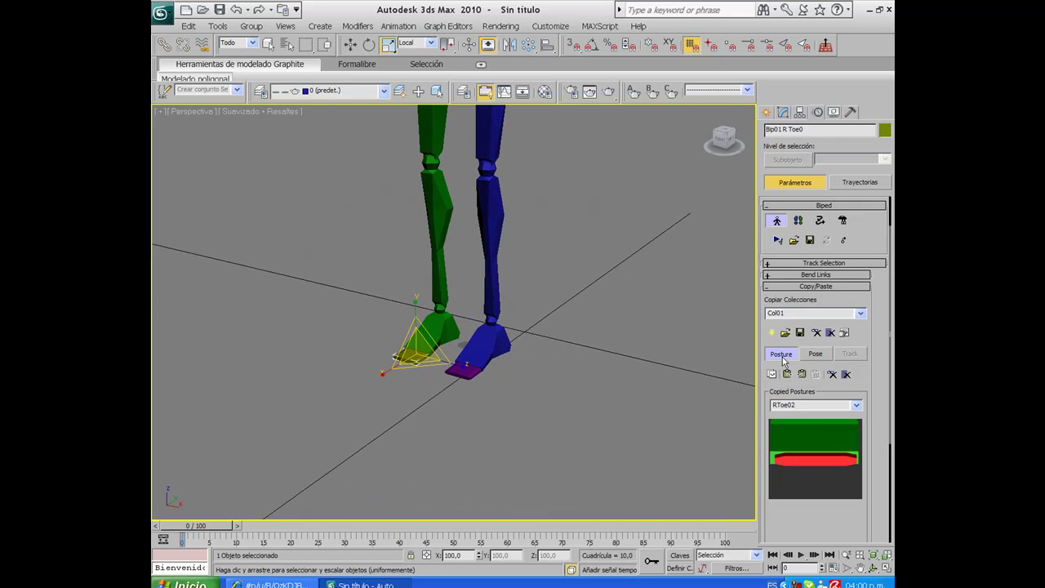
click(816, 354)
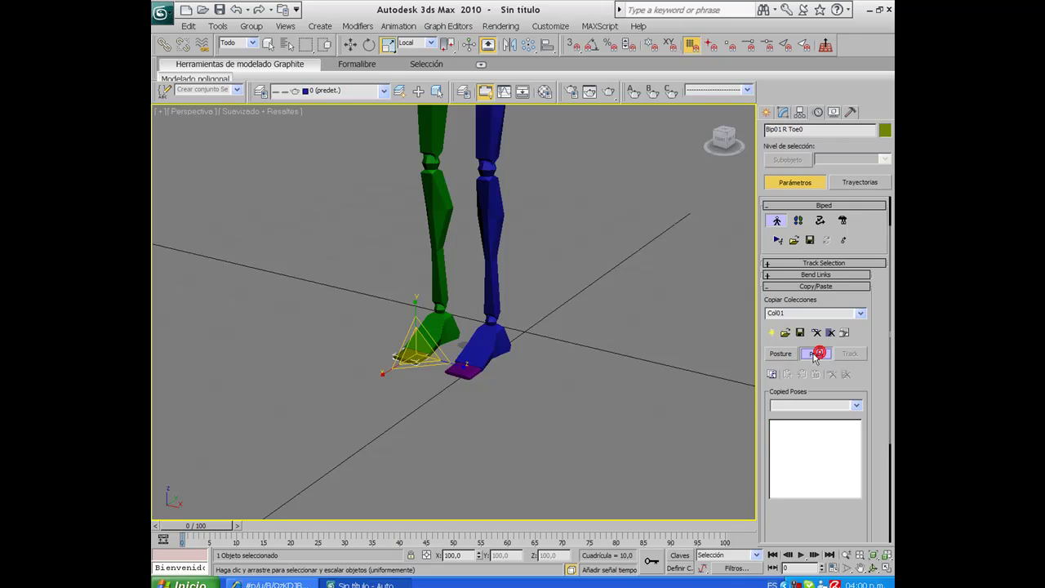
scroll(584, 377, down, 3)
scroll(583, 377, down, 2)
middle_drag(562, 344, 561, 413)
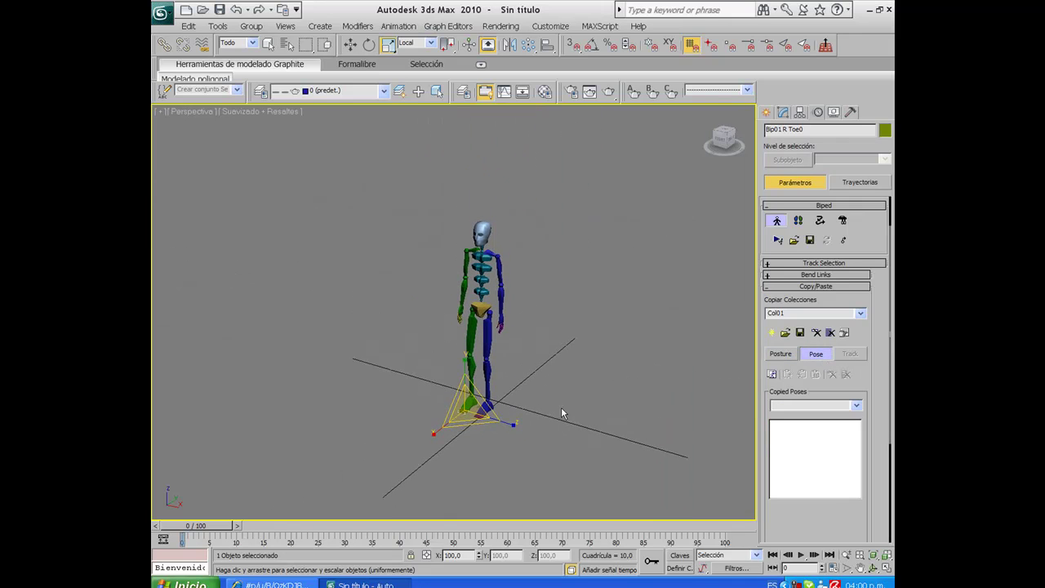
Rotate the left upper arm in Local coordinates until it is raised horizontally.
click(501, 281)
click(370, 45)
mouse_move(537, 263)
mouse_down()
mouse_move(520, 210)
mouse_move(531, 262)
mouse_up()
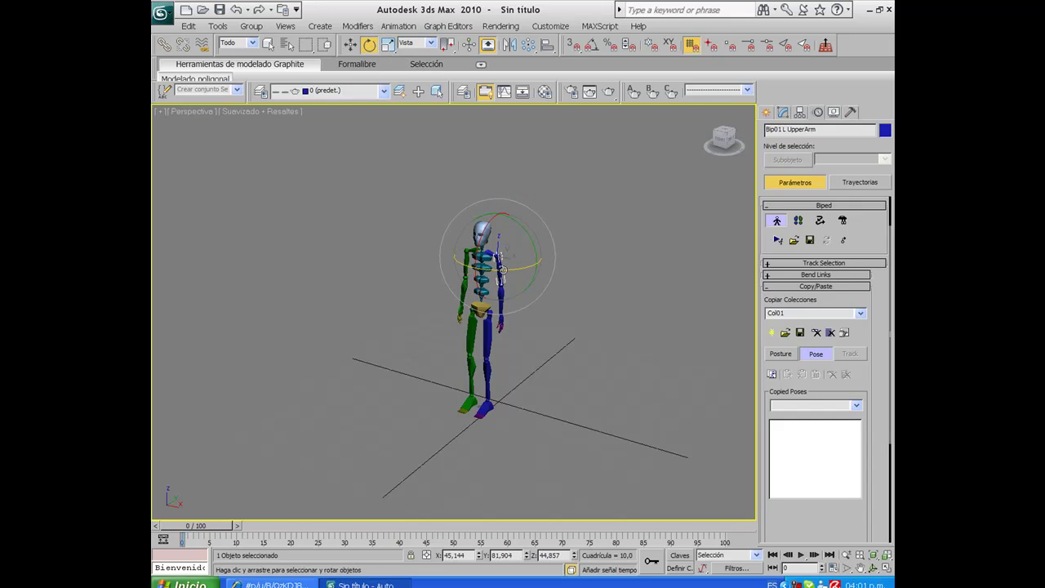
click(431, 44)
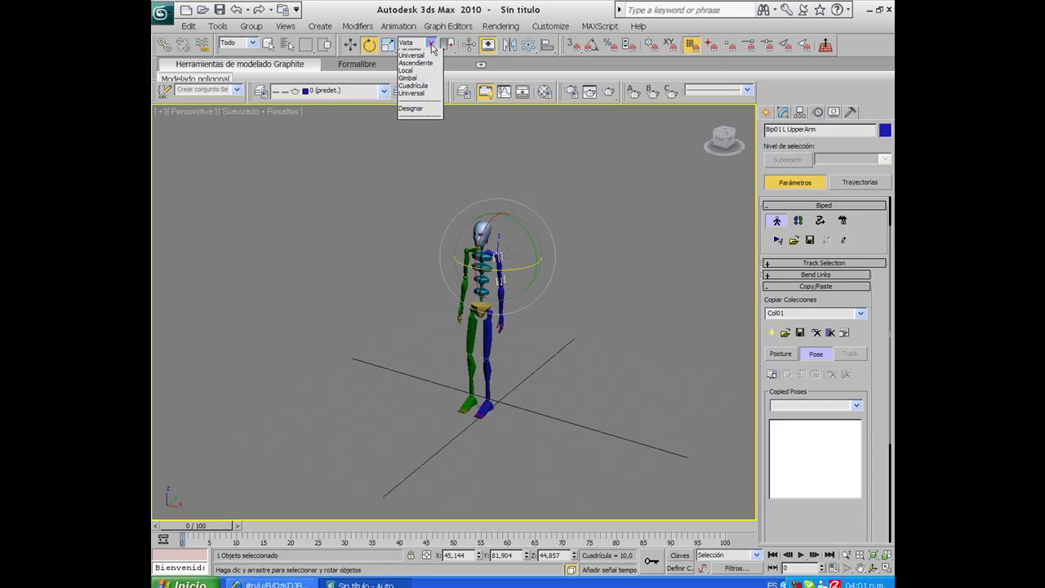
click(418, 89)
mouse_move(540, 263)
mouse_down()
mouse_move(507, 167)
mouse_move(541, 326)
mouse_up()
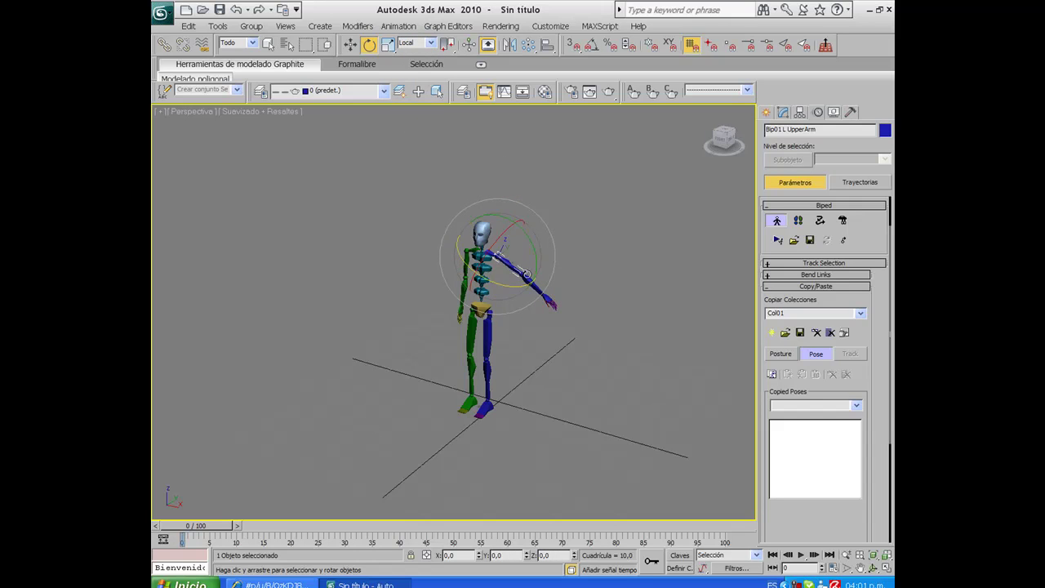
scroll(542, 326, up, 3)
middle_drag(568, 320, 495, 343)
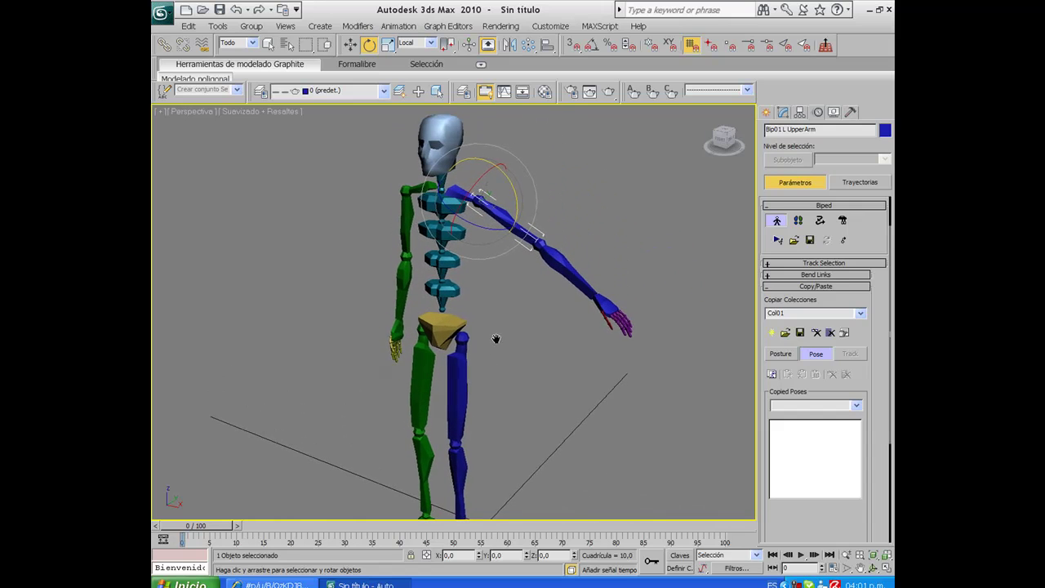
Copy the full-body pose as Pose01 and paste it back, also trying Paste Pose Opposite.
click(772, 375)
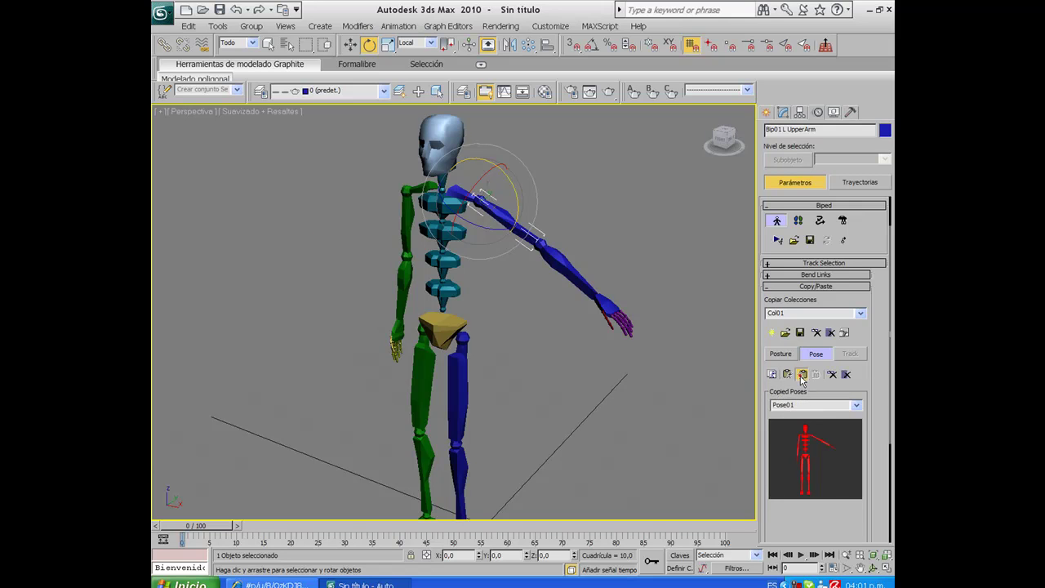
click(801, 375)
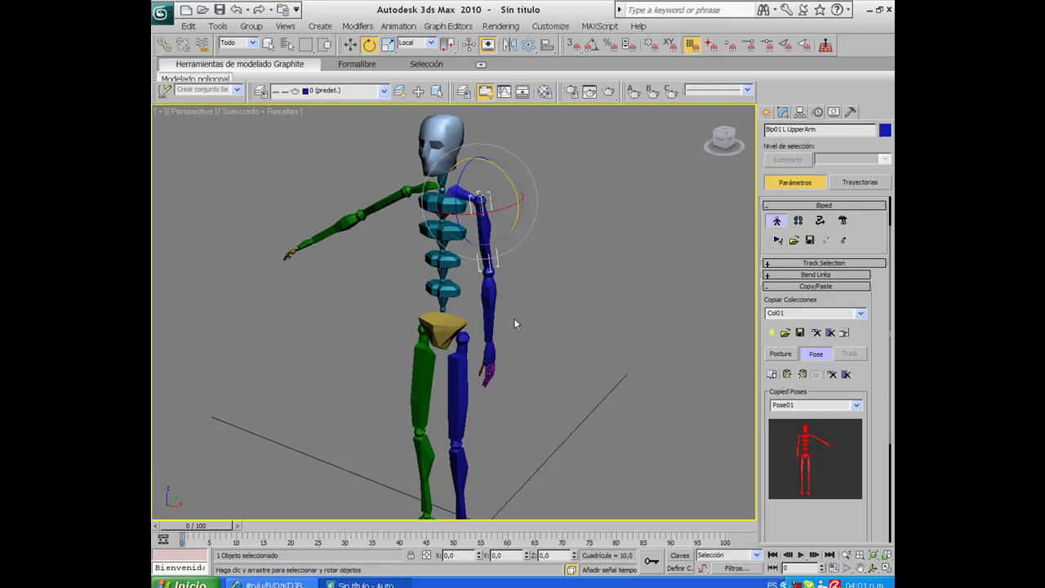
alt+middle_drag(536, 264, 507, 265)
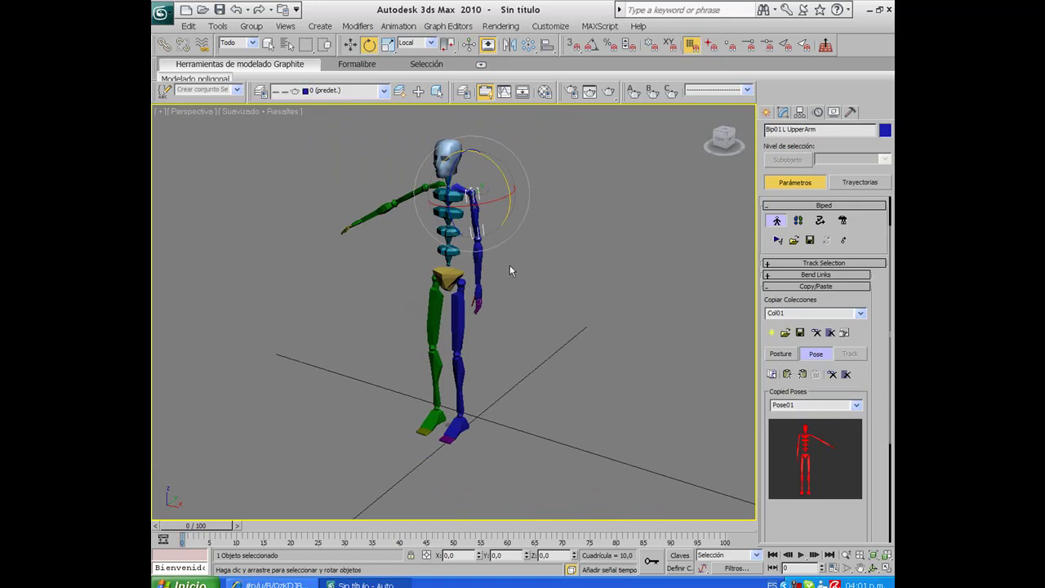
middle_drag(475, 308, 461, 315)
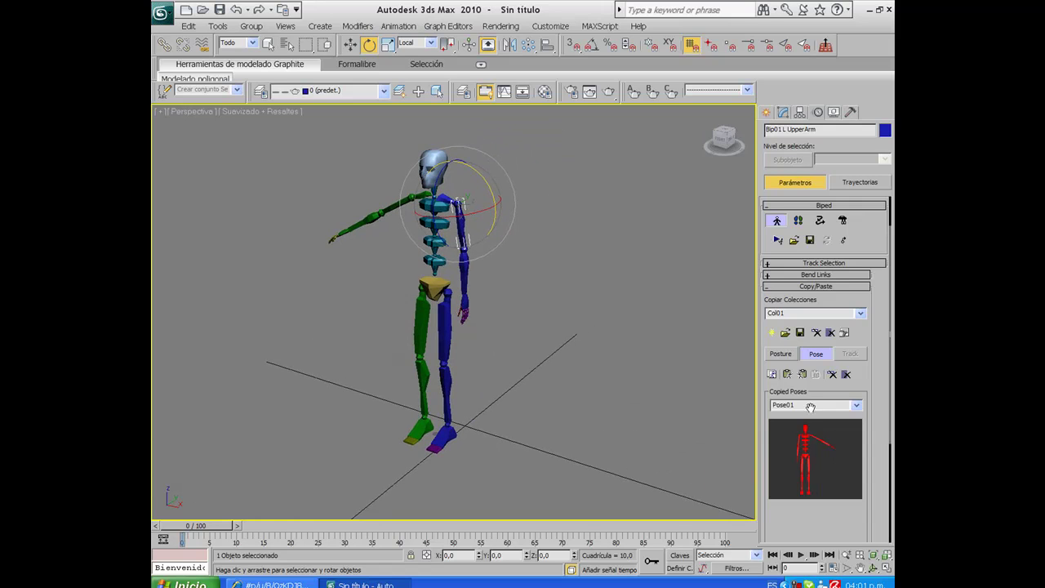
click(787, 374)
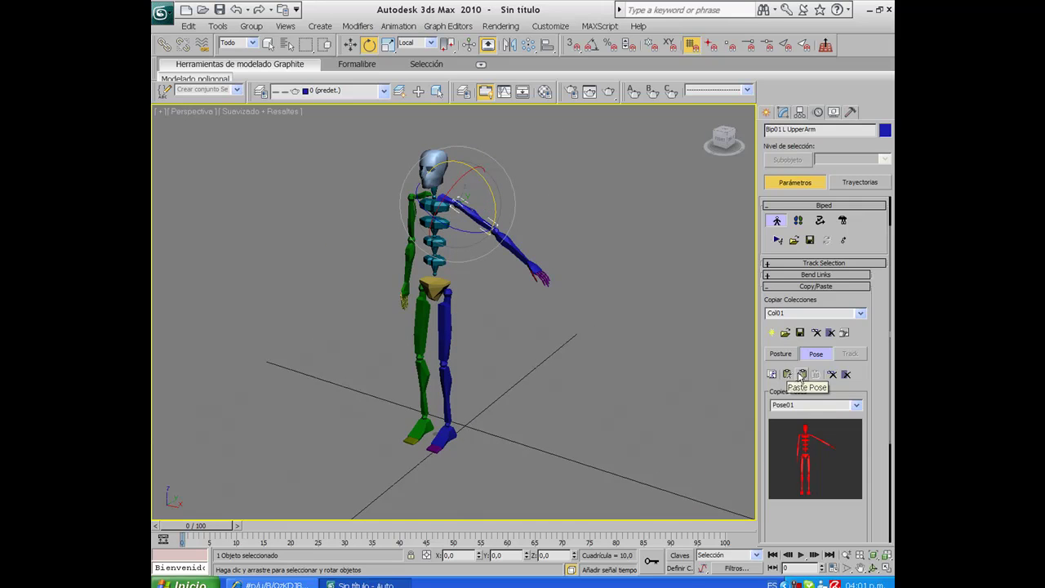
click(802, 374)
click(787, 374)
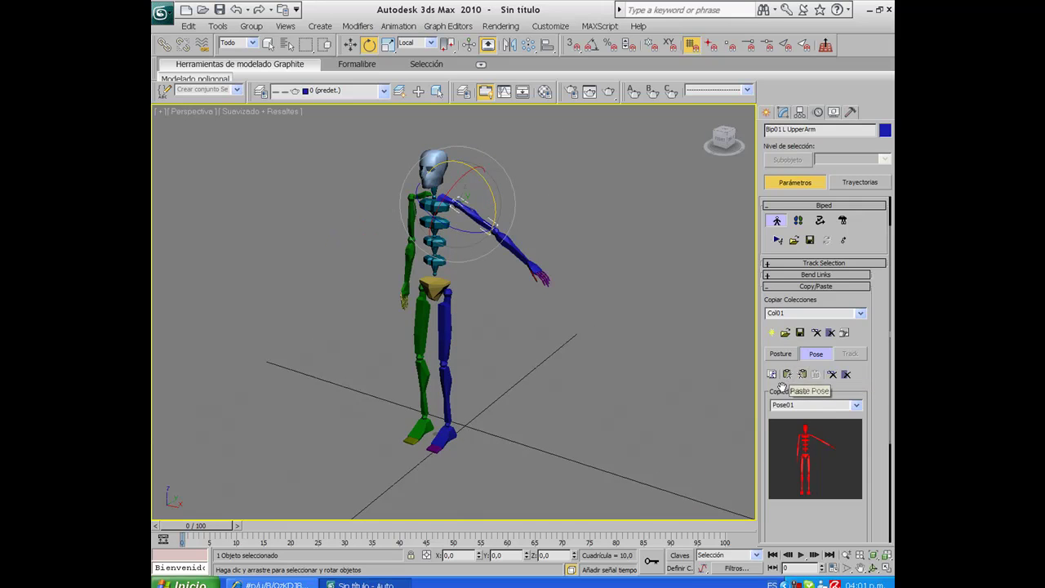
Review the Copied Poses list, return to Rotate and Posture mode, and collapse Copy/Paste.
click(859, 406)
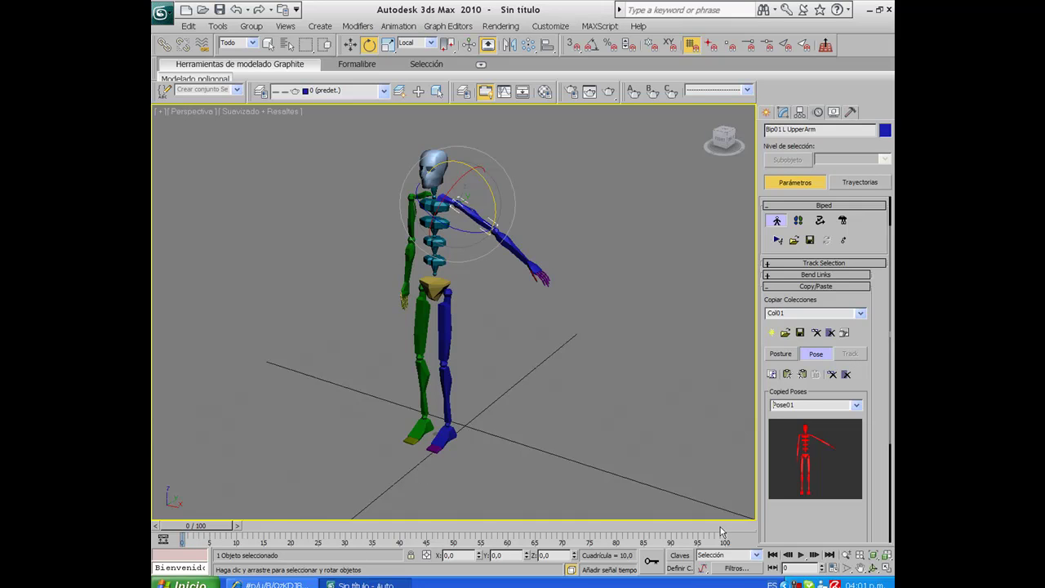
key(q)
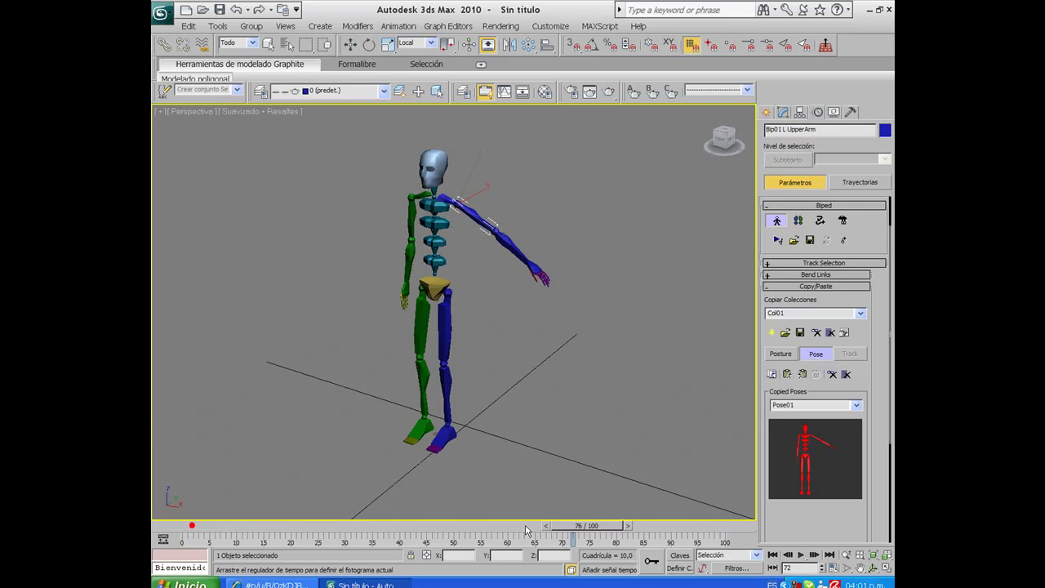
key(e)
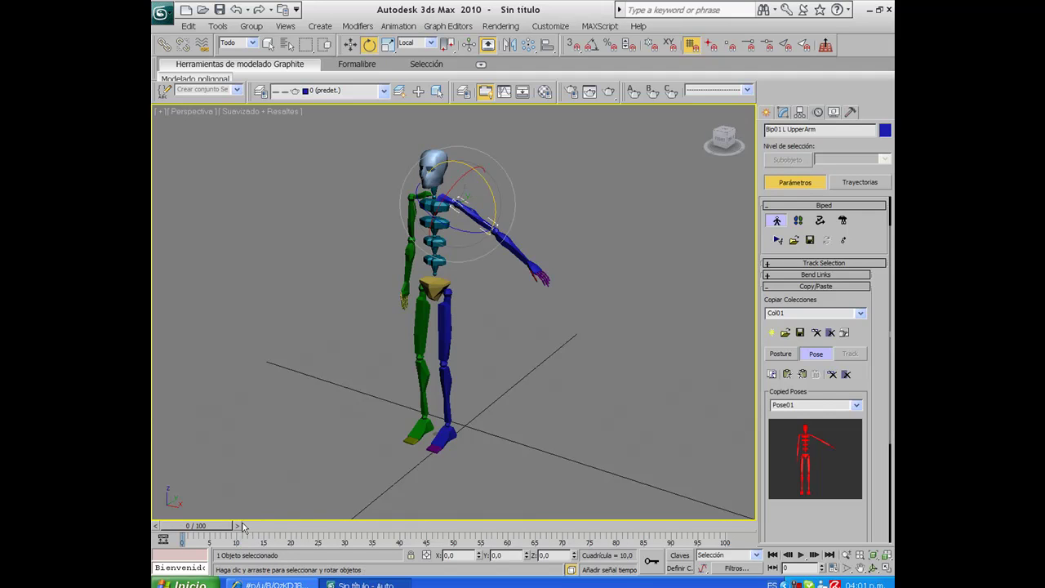
click(781, 354)
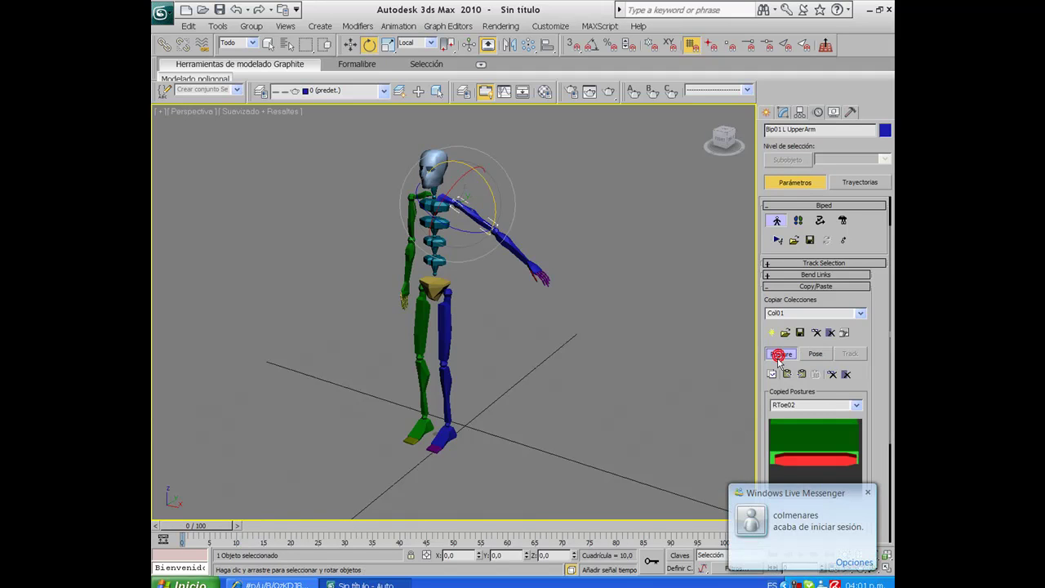
click(792, 286)
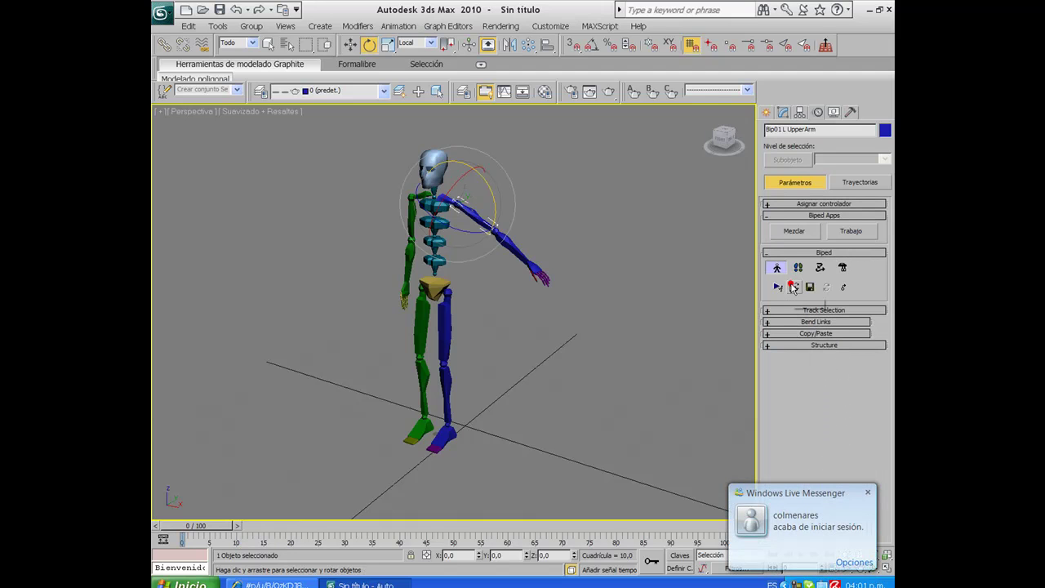
Select Bip01 Spine under Bend Links and rotate it forward from a side view.
click(807, 321)
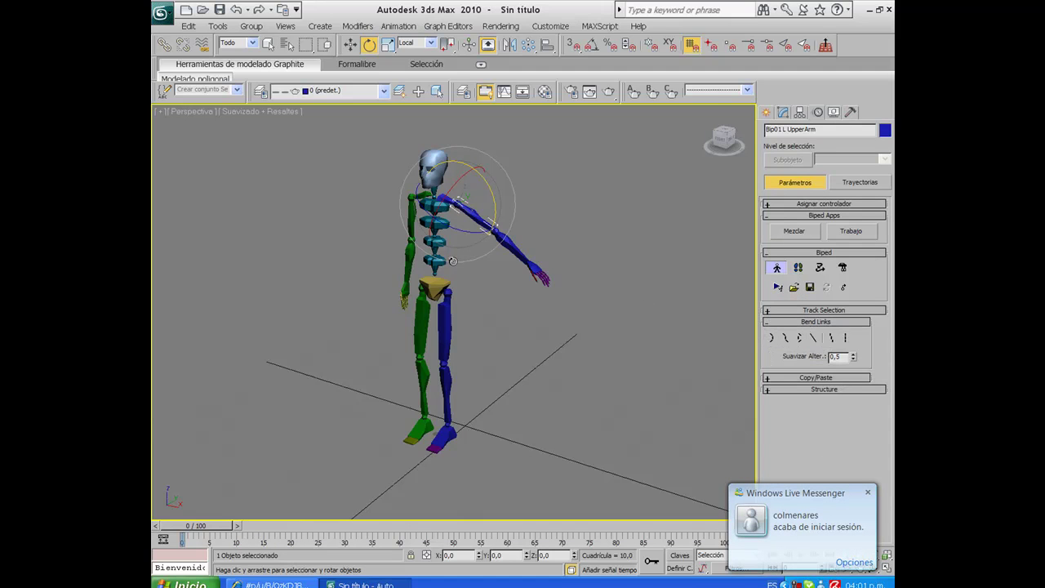
click(433, 263)
mouse_move(563, 307)
alt+middle_down()
mouse_move(631, 312)
mouse_move(468, 266)
alt+middle_up()
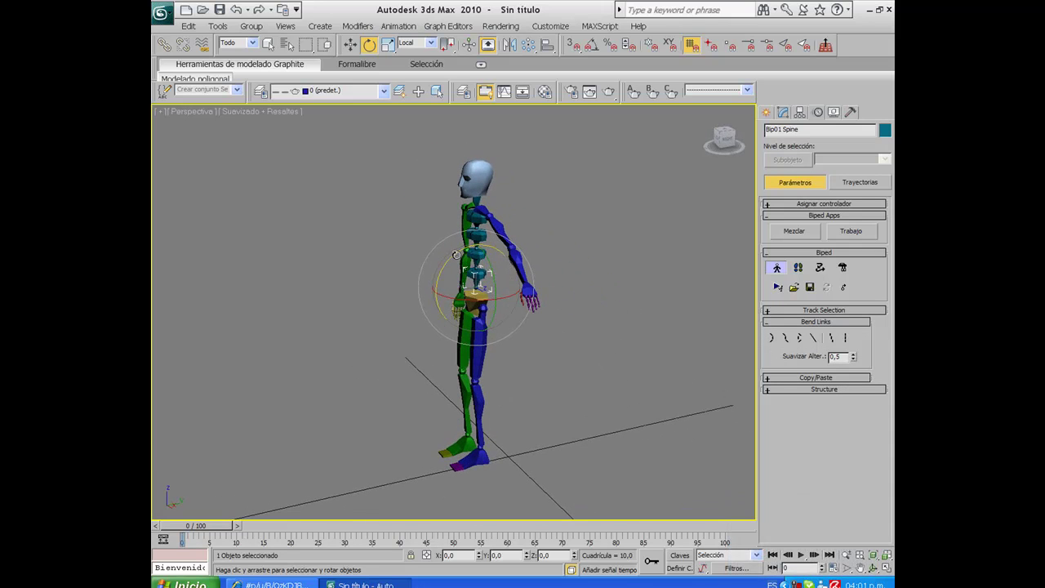
mouse_move(442, 263)
mouse_down()
mouse_move(450, 403)
mouse_move(616, 464)
mouse_move(569, 346)
mouse_move(555, 343)
mouse_up()
Enable Bend Links mode and curve the whole spine forward from Bip01 Spine.
click(476, 251)
click(477, 236)
click(479, 222)
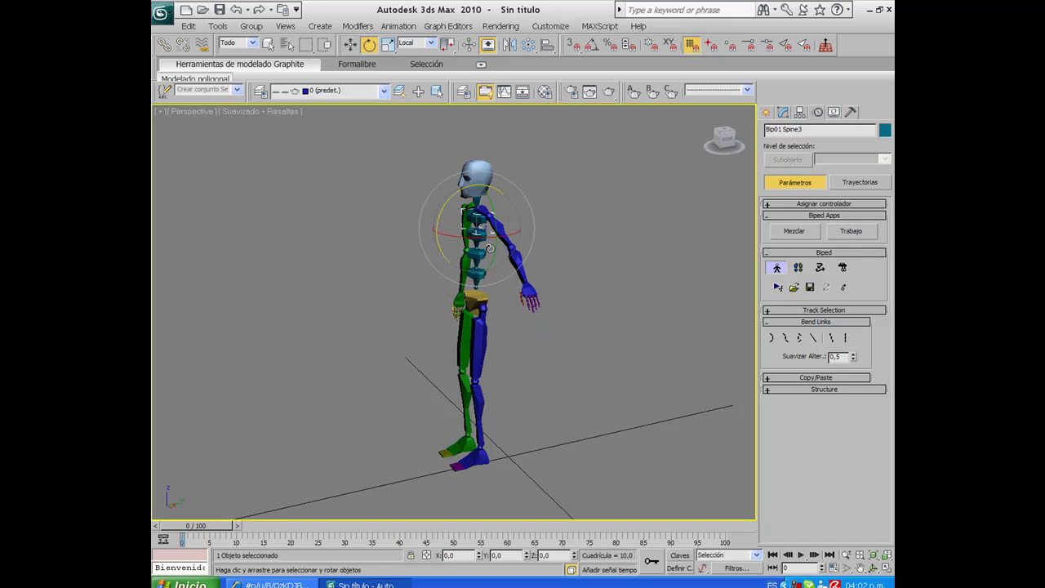
click(772, 338)
click(472, 273)
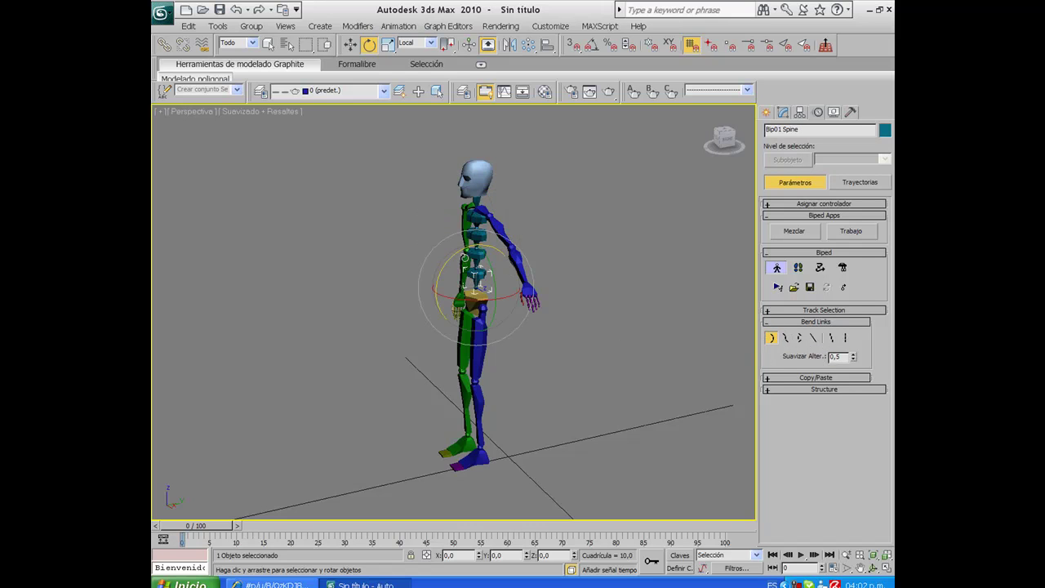
mouse_move(458, 252)
mouse_down()
mouse_move(445, 325)
mouse_move(499, 342)
mouse_move(520, 329)
mouse_move(481, 321)
mouse_move(523, 303)
mouse_up()
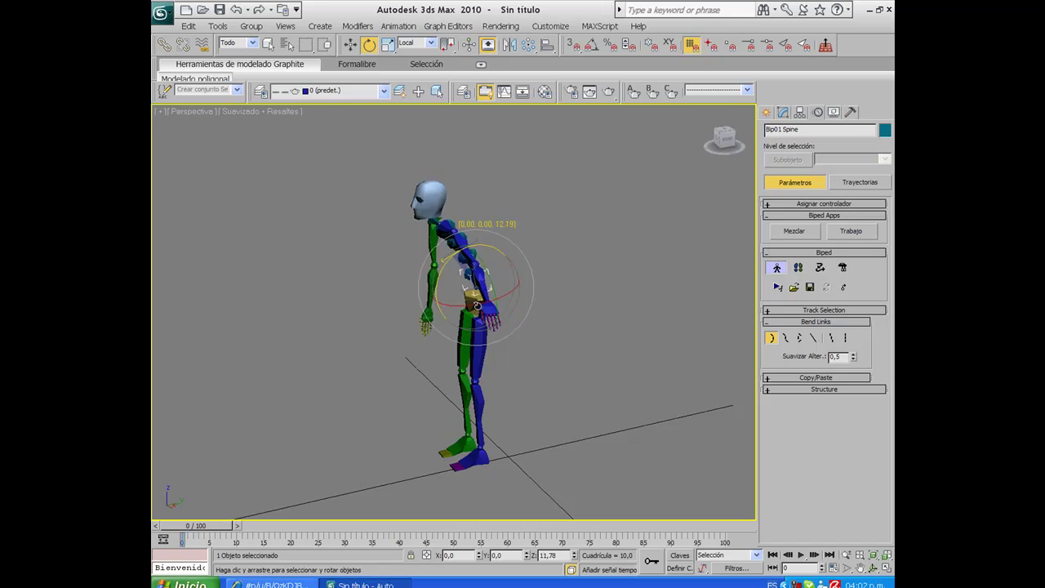
drag(523, 303, 490, 314)
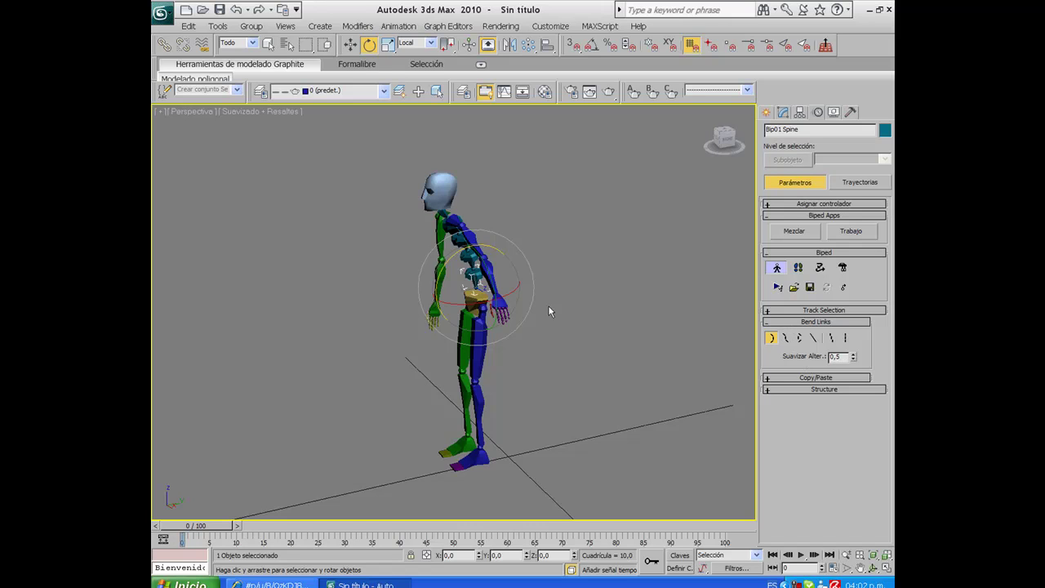
mouse_move(439, 261)
mouse_down()
mouse_move(477, 269)
mouse_move(459, 256)
mouse_up()
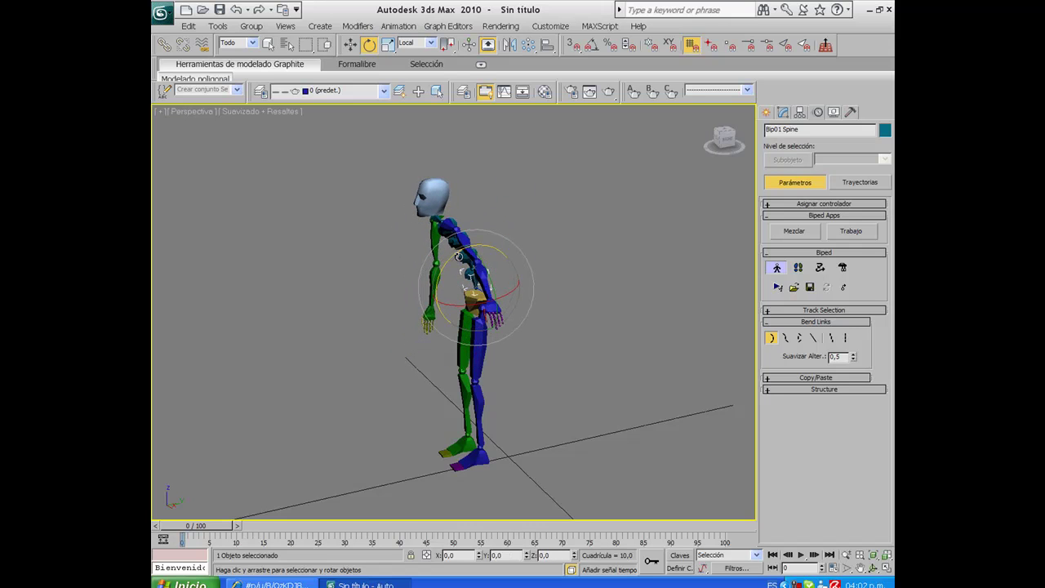
click(802, 322)
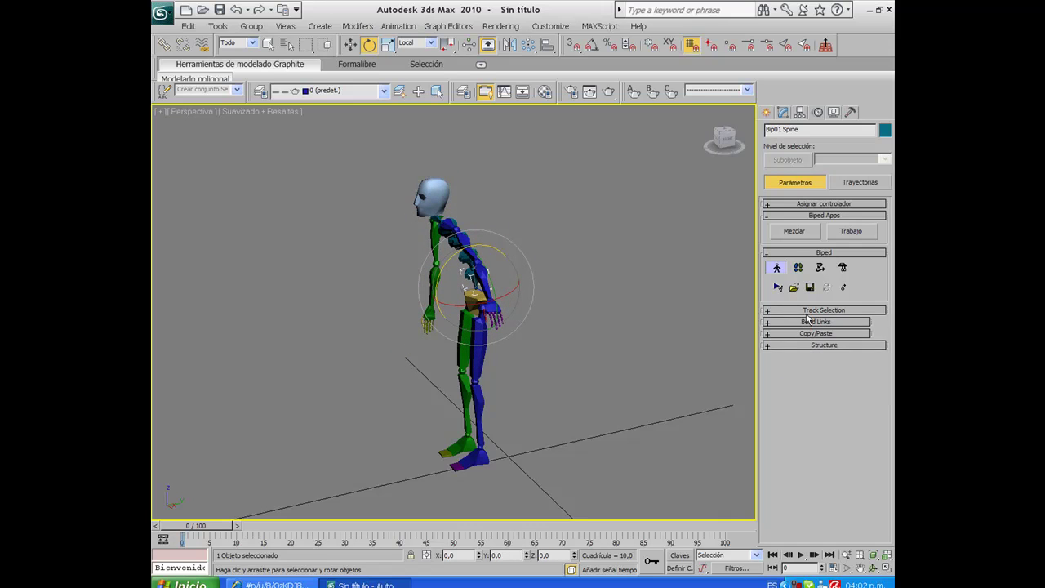
Move Bip01 with Body Horizontal in Track Selection, then switch to Body Vertical.
click(807, 310)
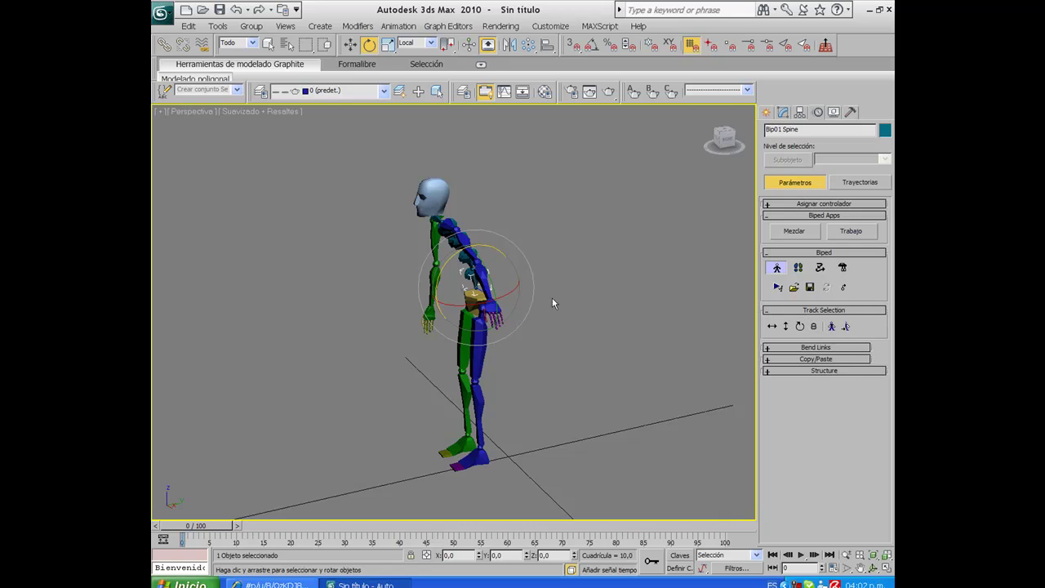
click(771, 326)
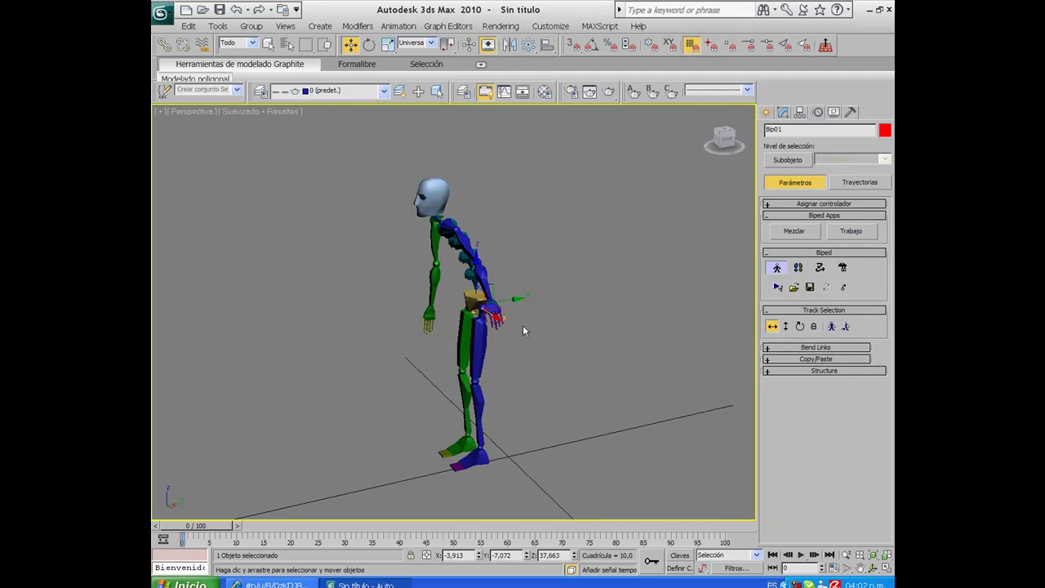
alt+middle_drag(479, 325, 439, 321)
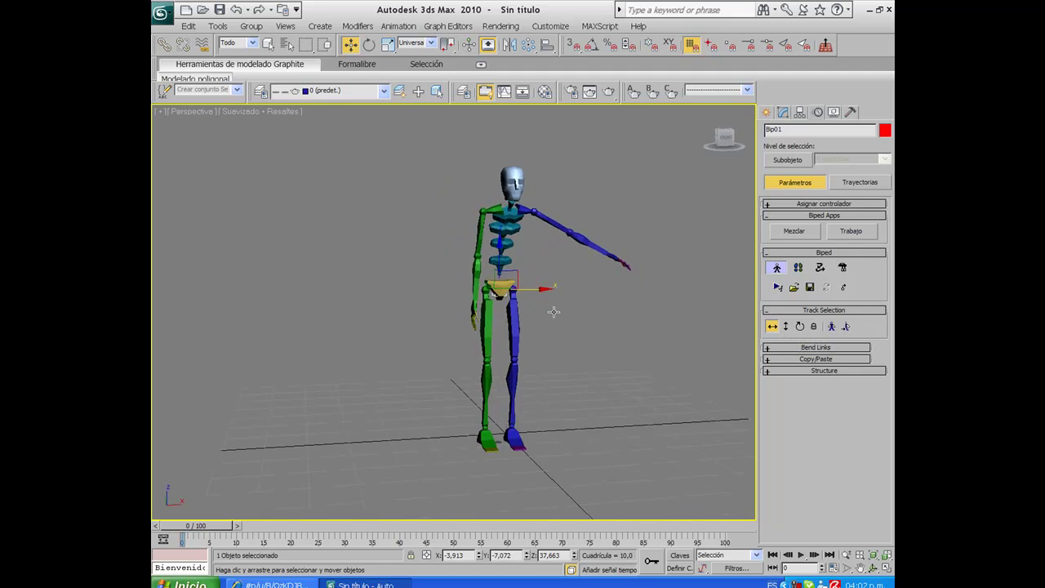
alt+middle_drag(431, 334, 437, 317)
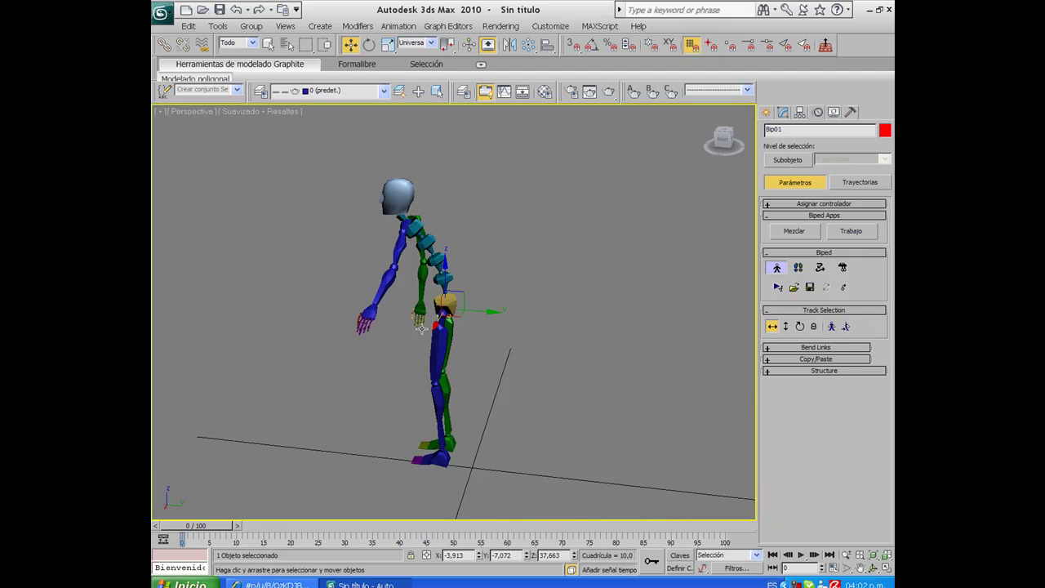
mouse_move(437, 328)
mouse_down()
mouse_move(427, 339)
mouse_move(447, 324)
mouse_up()
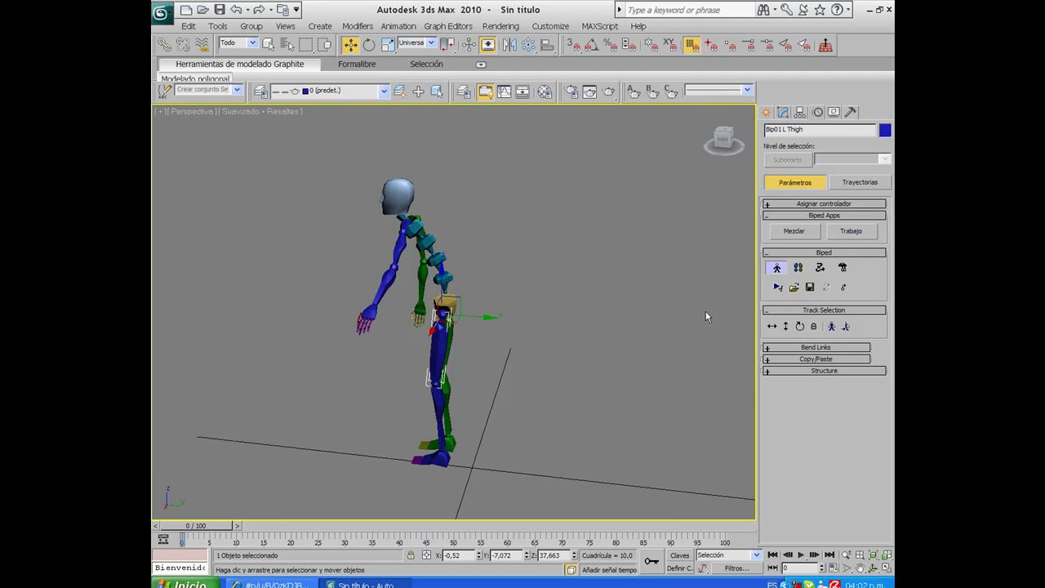
click(774, 326)
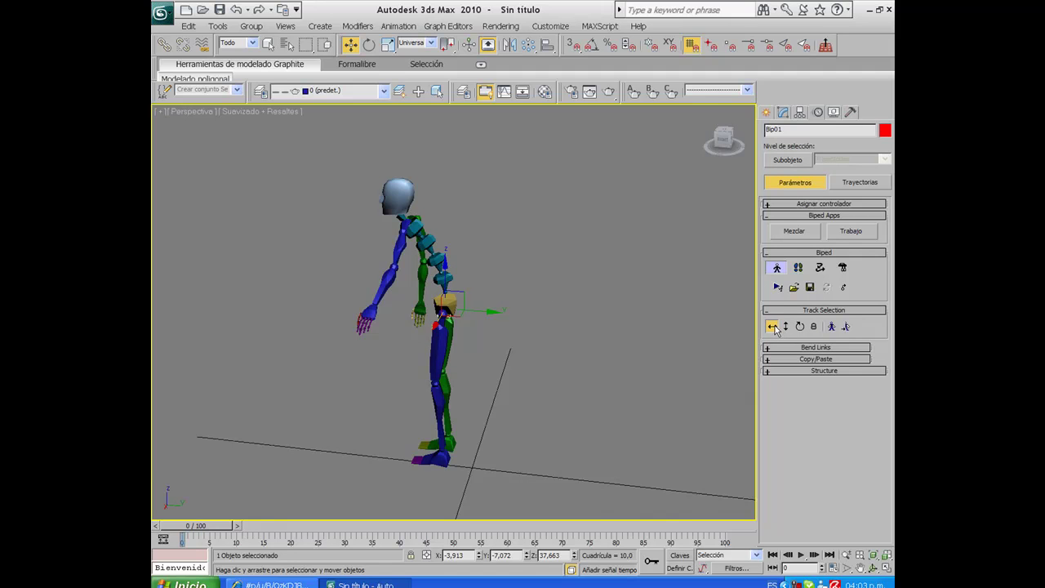
mouse_move(506, 297)
alt+middle_down()
mouse_move(465, 281)
mouse_move(574, 278)
alt+middle_up()
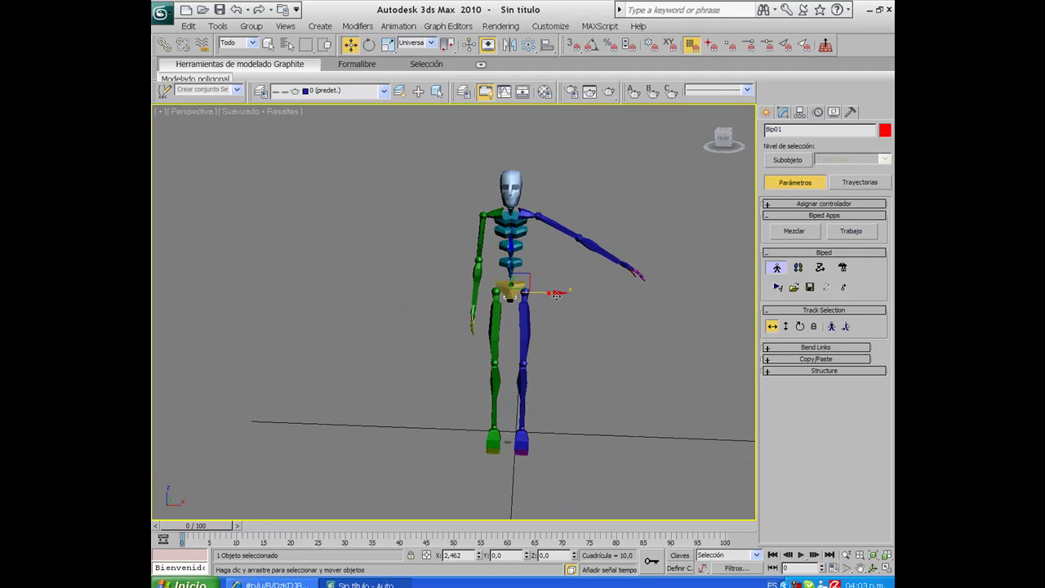
drag(553, 296, 555, 310)
click(786, 326)
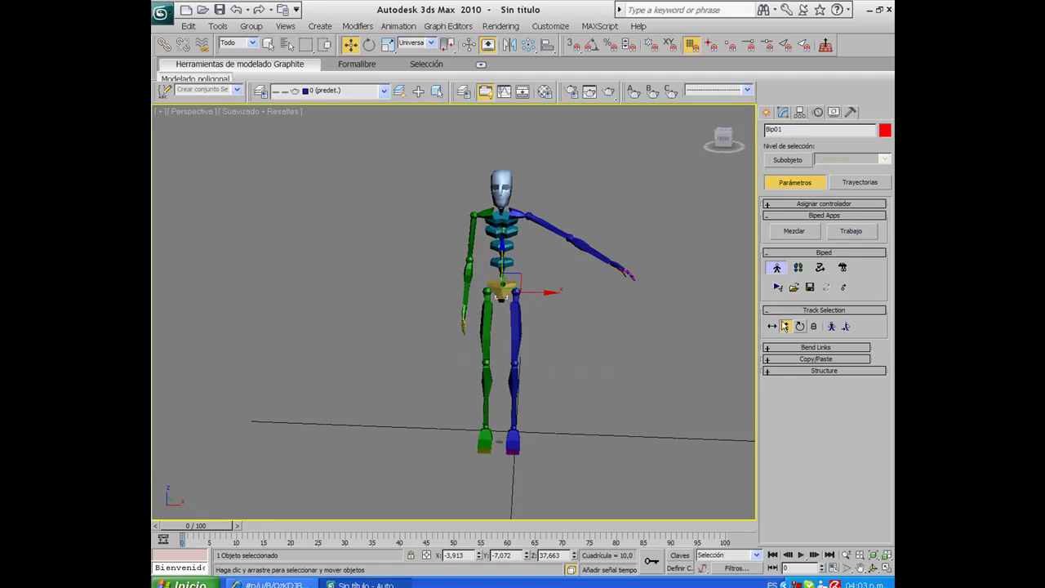
Toggle Body Rotation, Lock COM Keying, then Body Horizontal on the centre of mass.
click(800, 326)
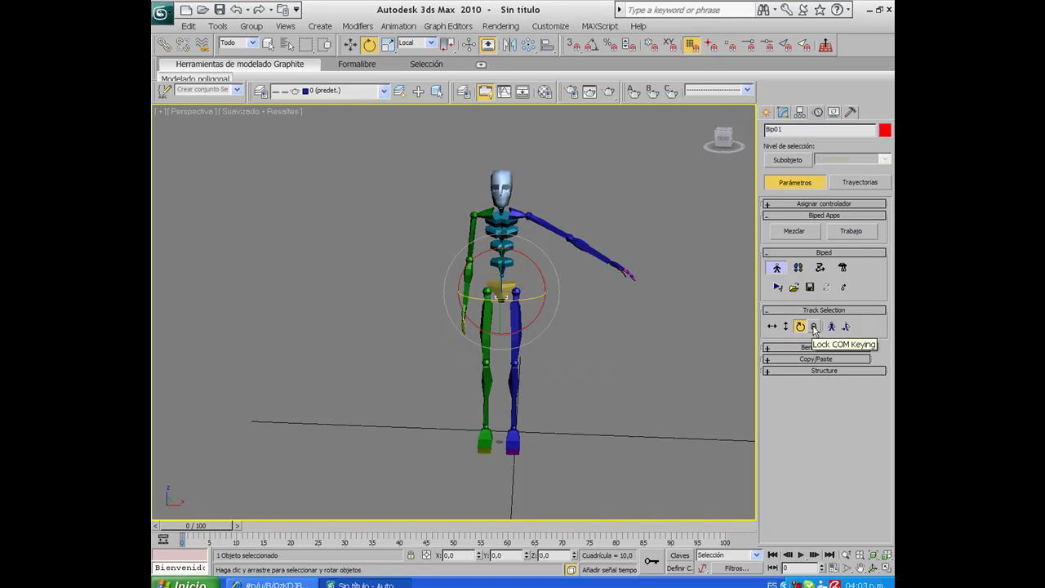
click(814, 327)
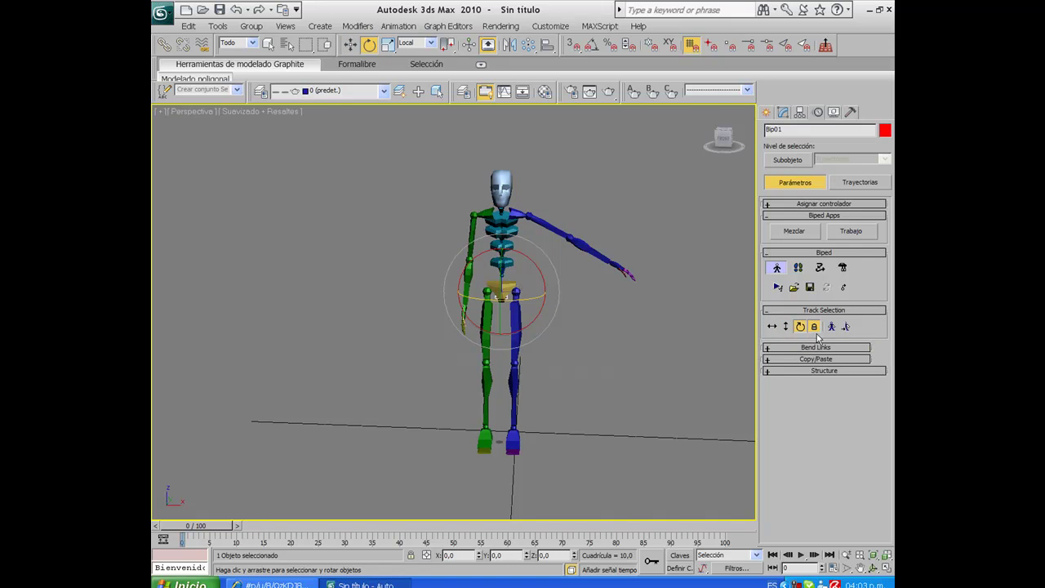
click(771, 326)
Select both upper arms using Opposite and Symmetrical, then collapse Track Selection.
click(549, 226)
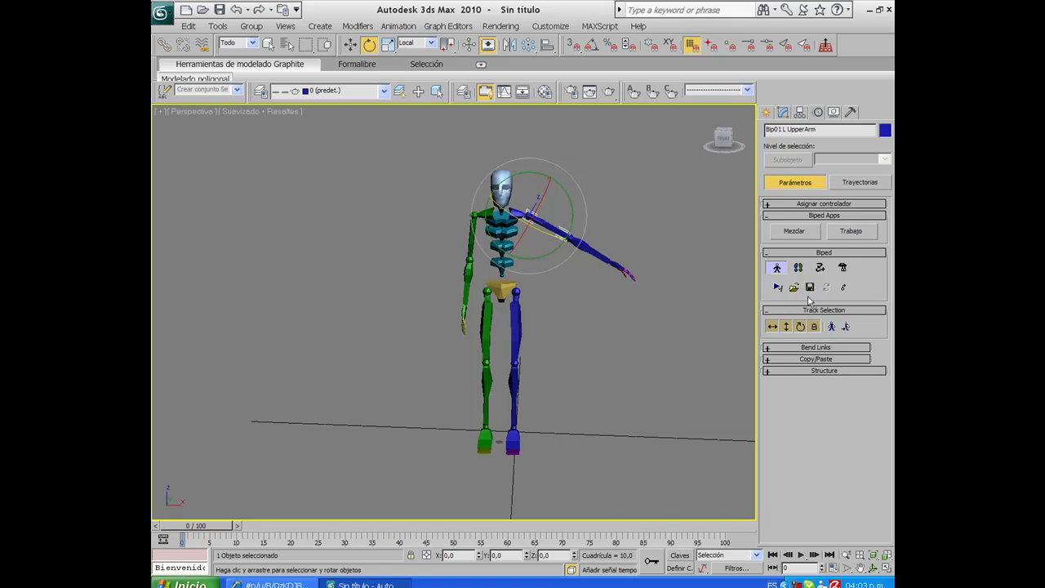
click(846, 327)
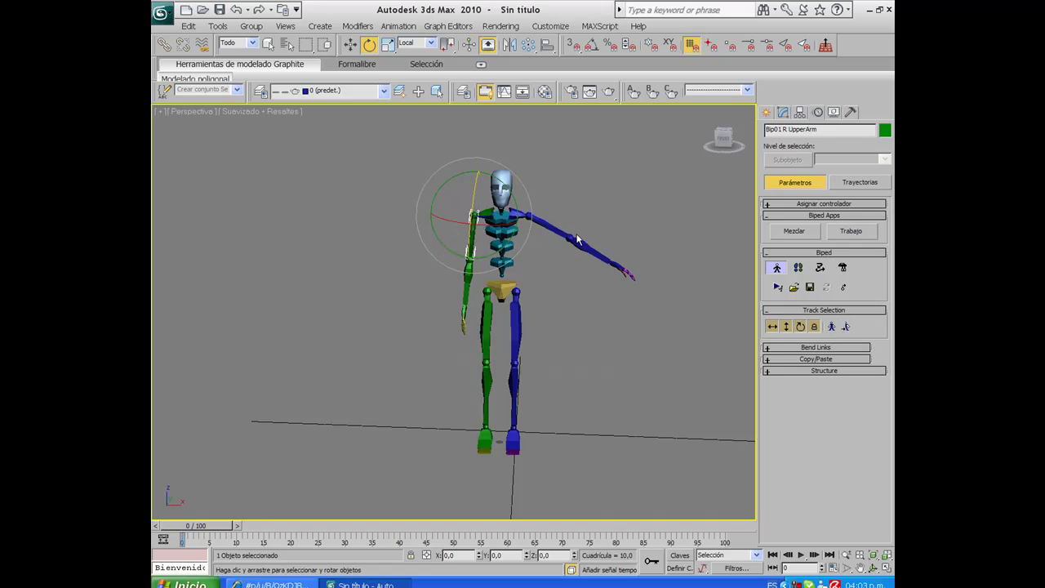
click(831, 326)
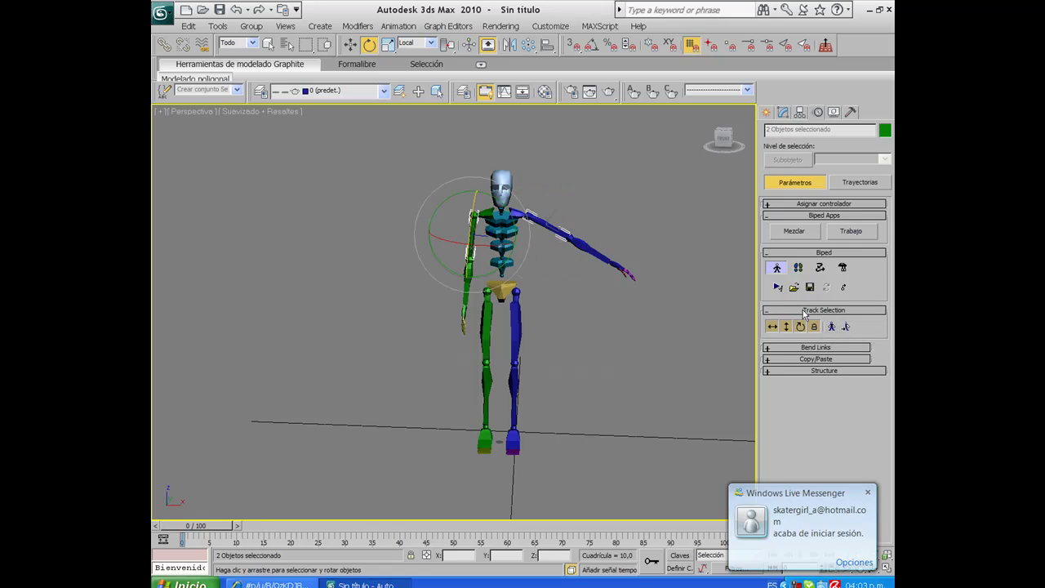
click(803, 311)
click(791, 311)
click(833, 311)
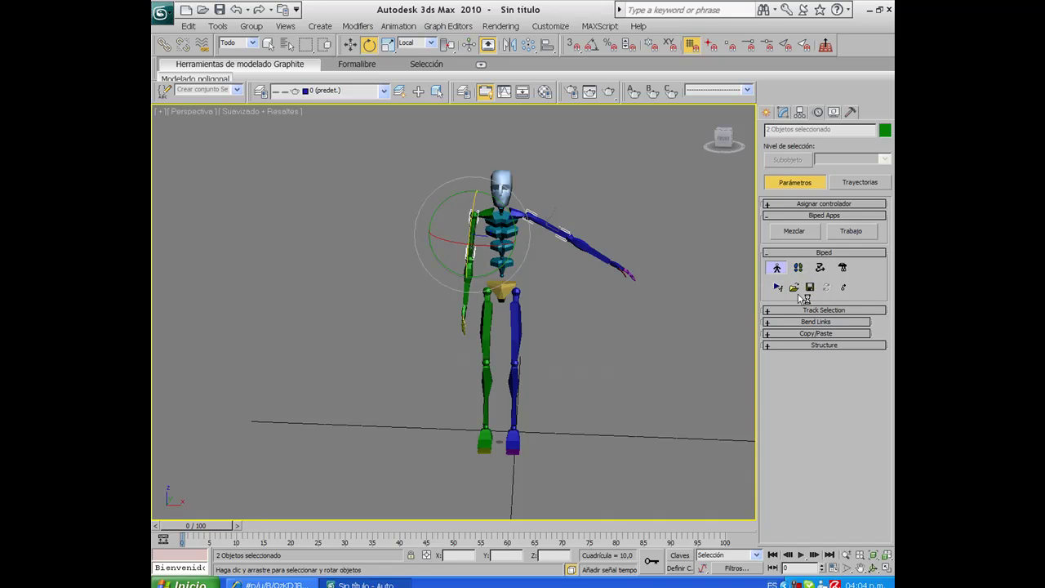
click(810, 287)
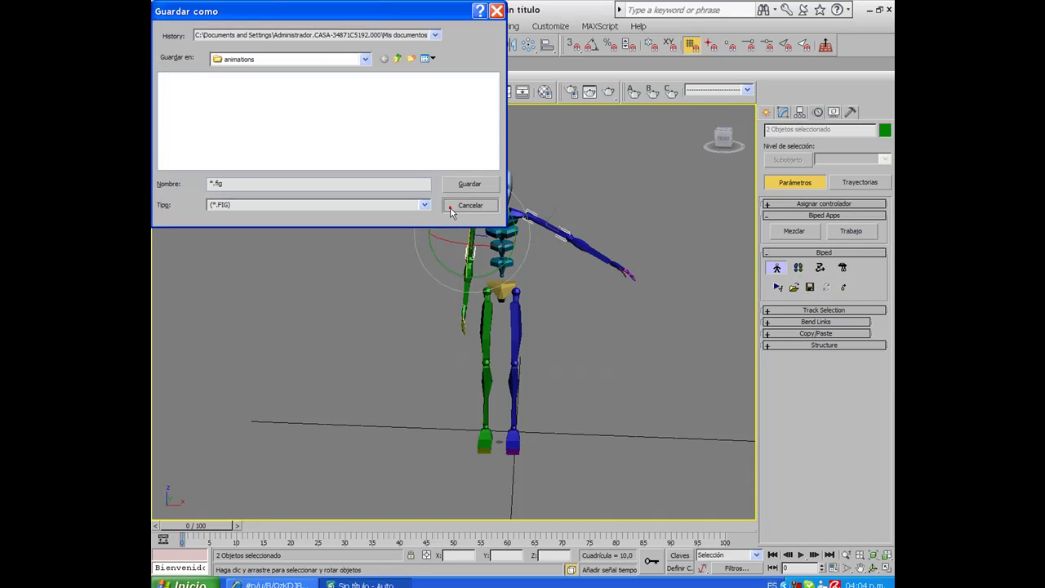
click(452, 208)
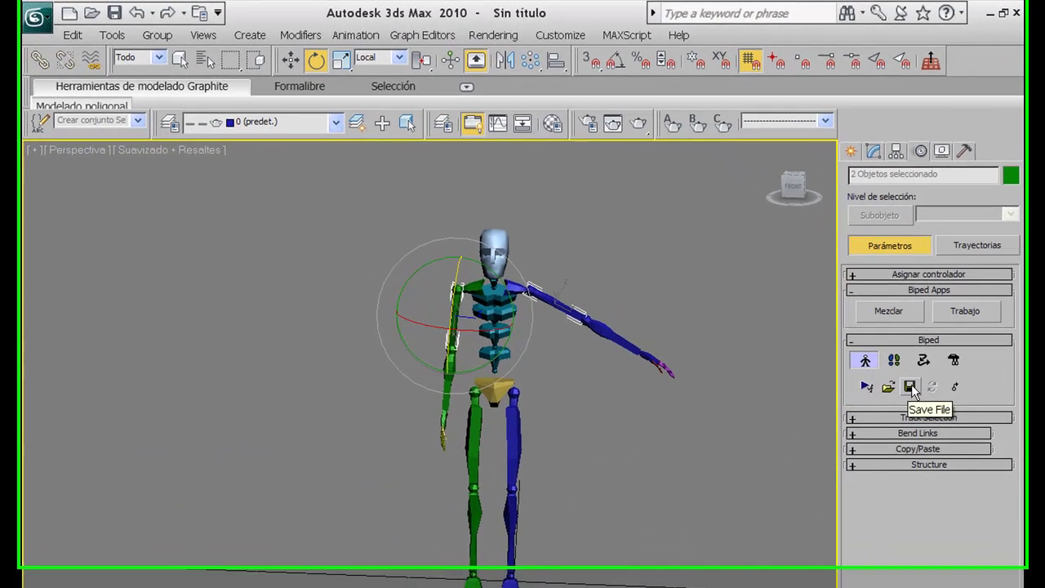
click(811, 290)
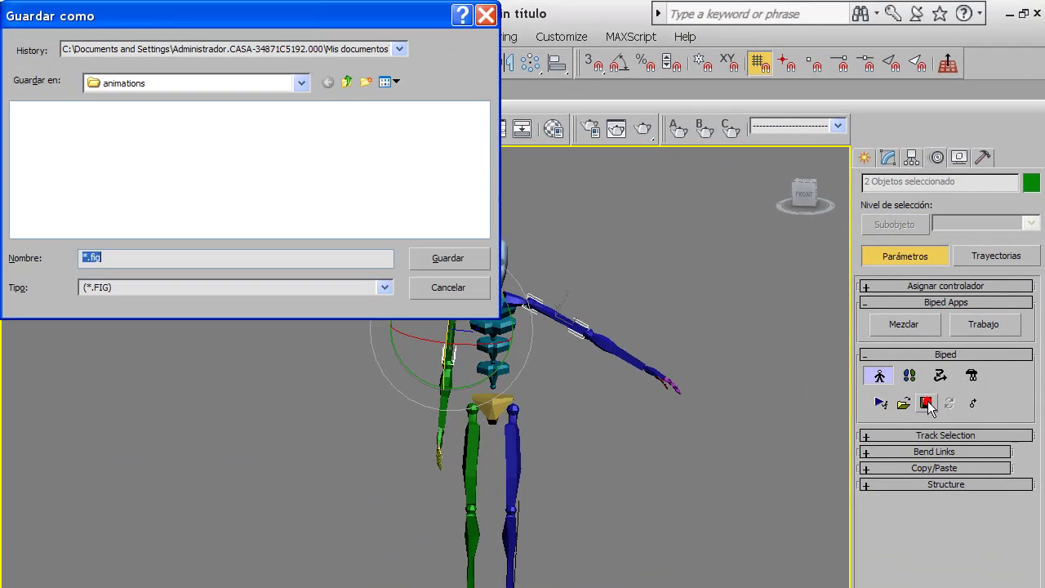
mouse_move(175, 11)
mouse_down()
mouse_move(245, 73)
mouse_move(323, 114)
mouse_up()
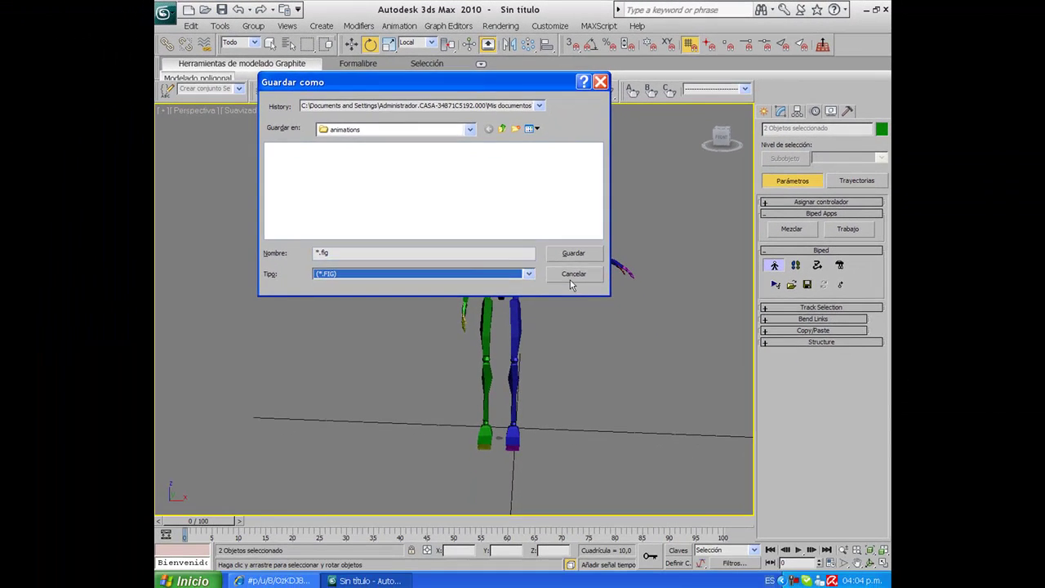
click(595, 388)
click(790, 283)
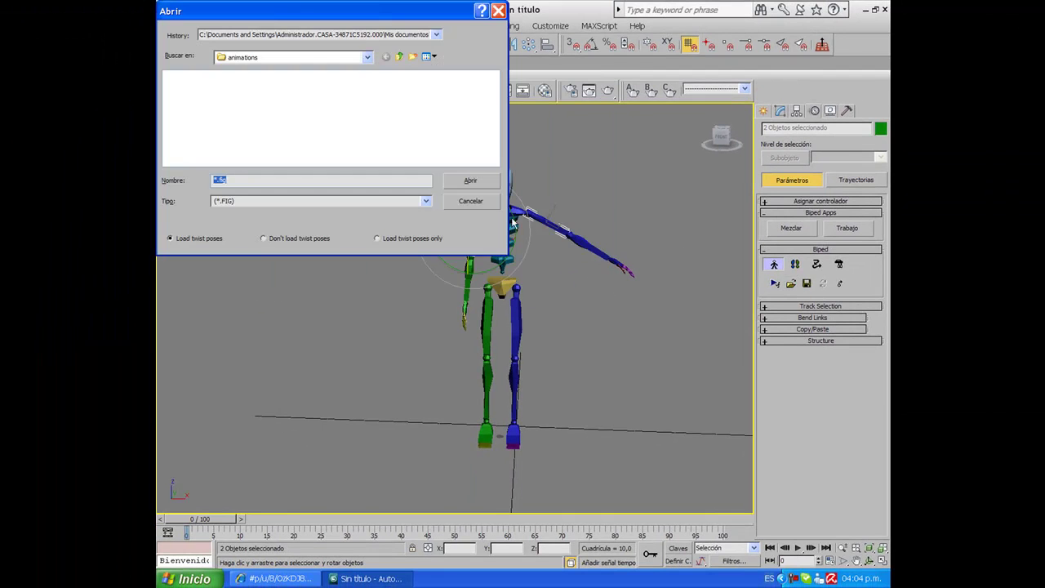
click(470, 201)
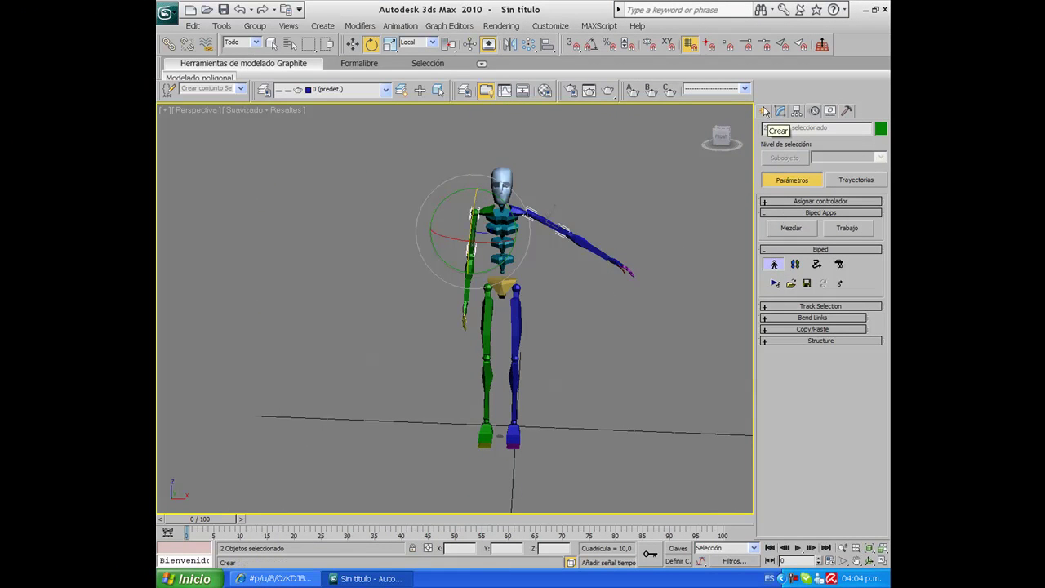
Expand Assign Controller and view the right clavicle's and left upper arm's controller tracks.
click(800, 201)
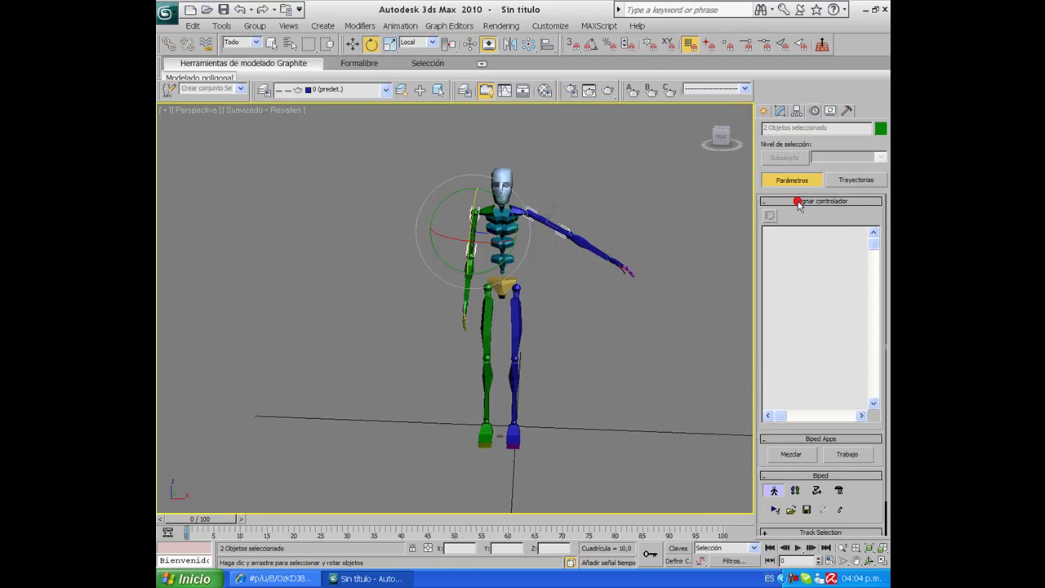
click(800, 202)
click(799, 202)
click(492, 211)
click(561, 232)
click(594, 242)
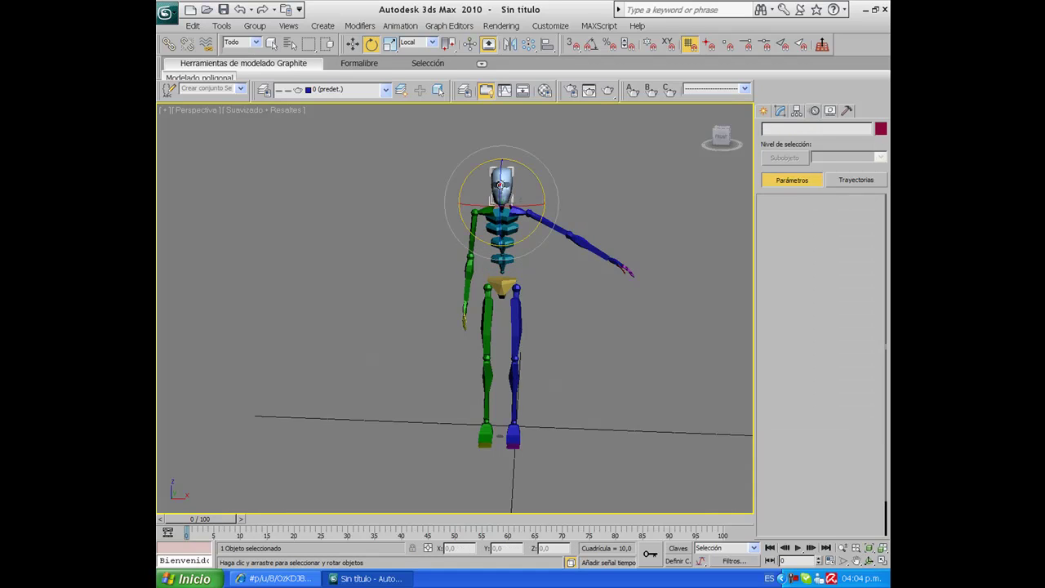
Select the head, pick its Biped SubAnim track for assignment, then deselect everything.
click(502, 184)
click(790, 242)
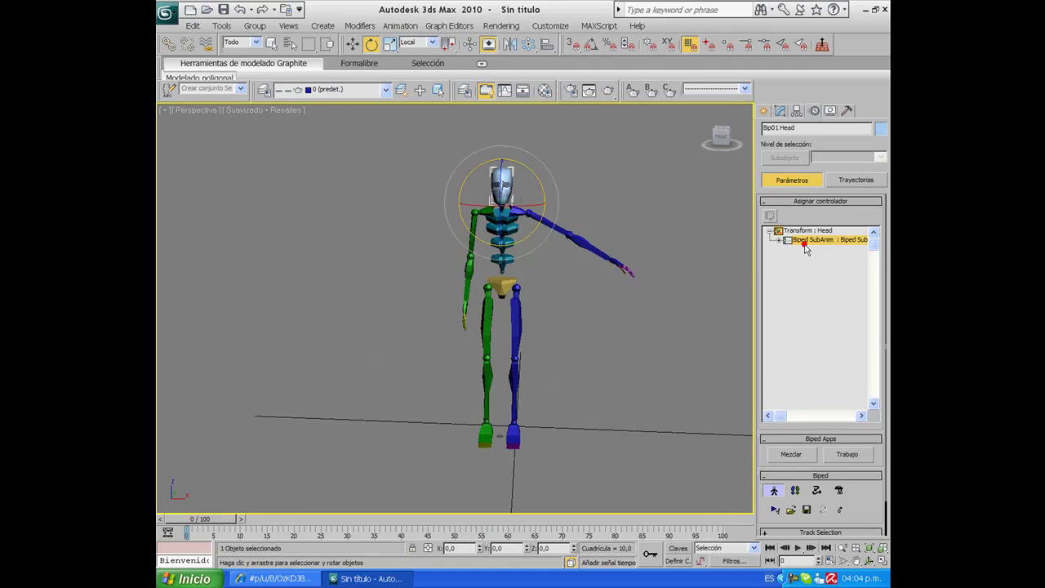
click(768, 215)
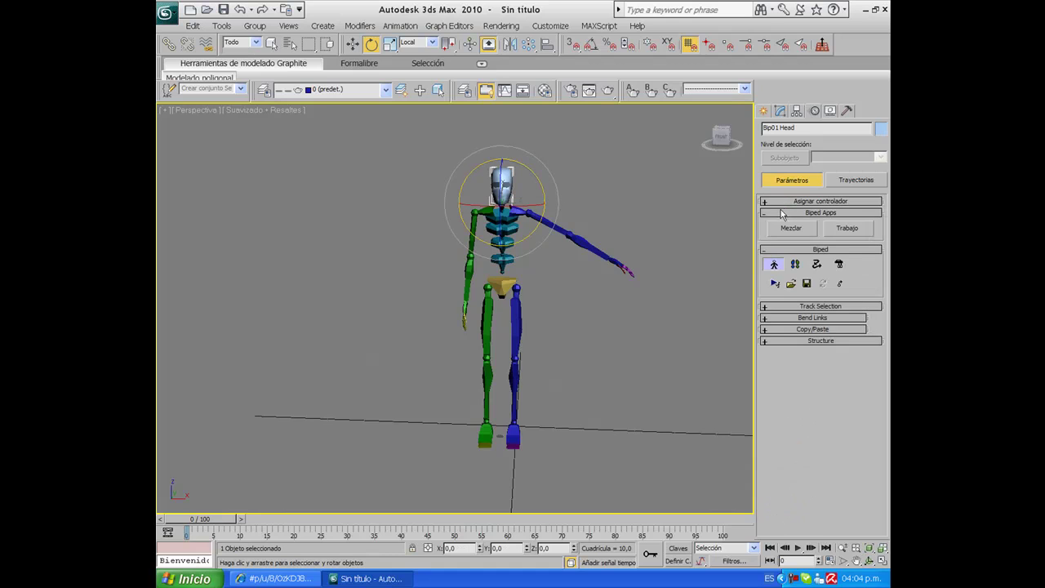
click(782, 214)
click(781, 213)
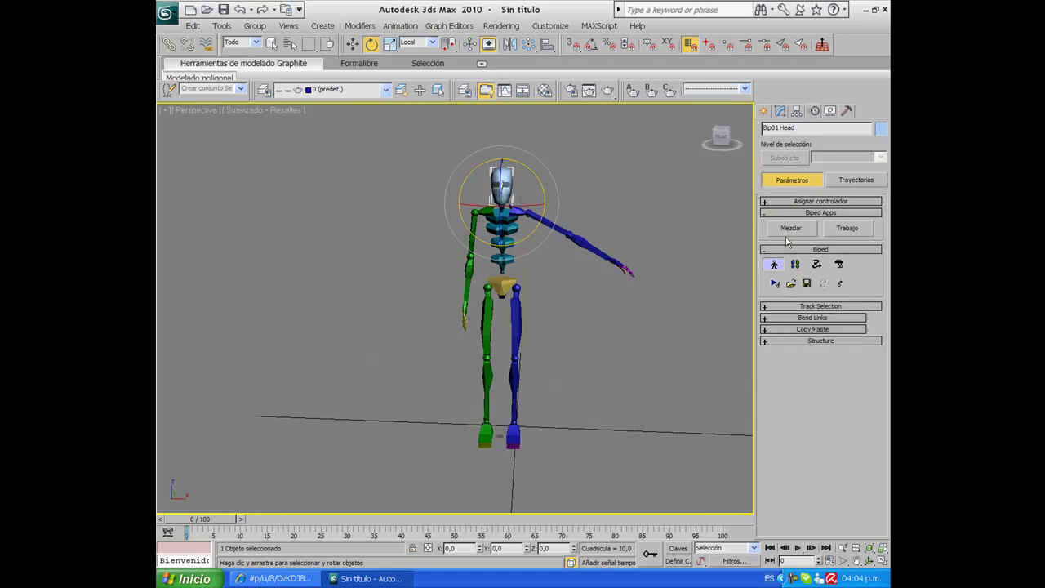
click(590, 173)
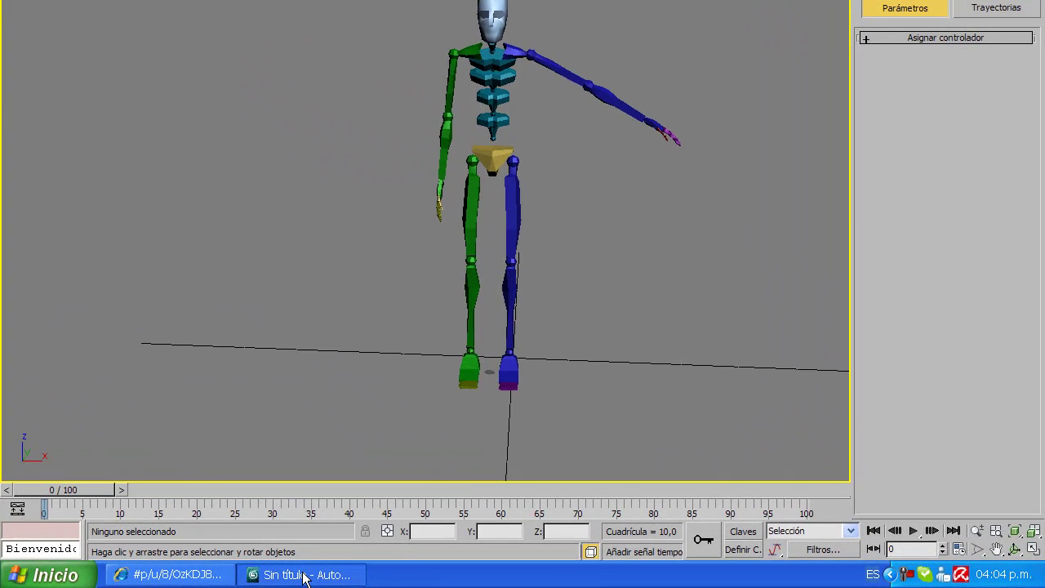
Minimise 3ds Max to the desktop and move the Camtasia Recorder panel up out of the corner.
click(305, 576)
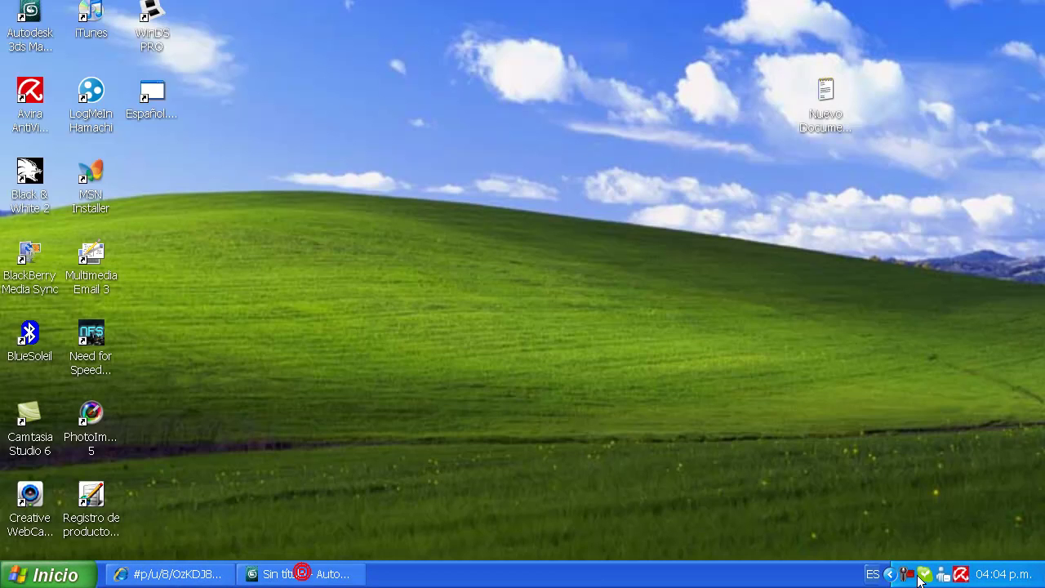
click(911, 576)
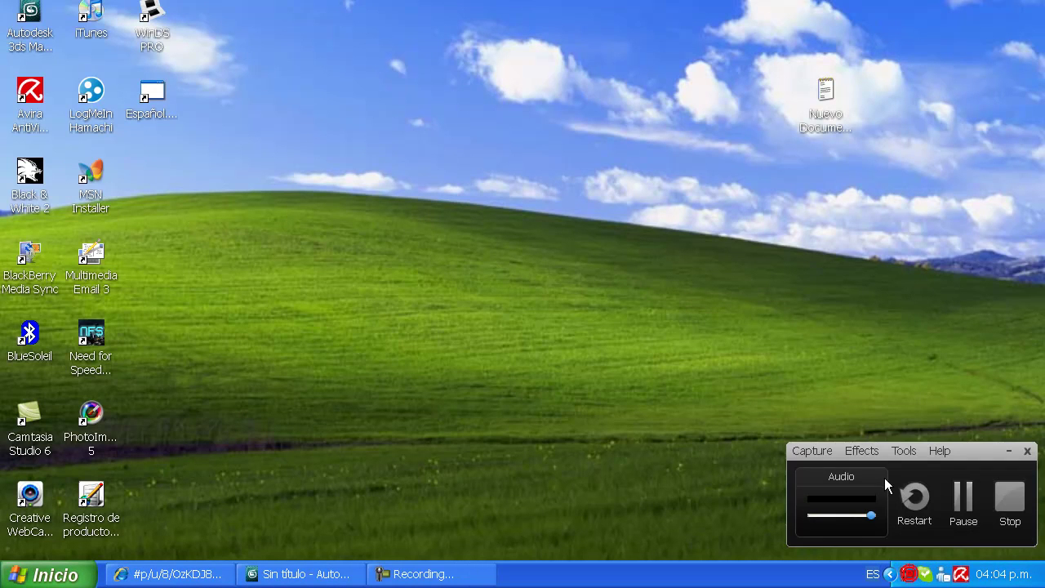
drag(990, 451, 622, 74)
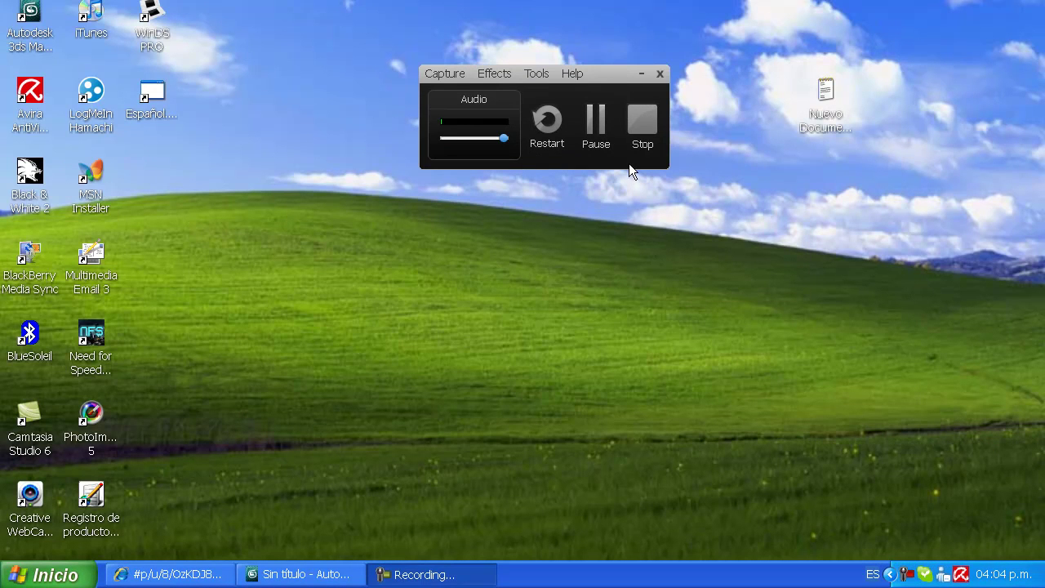